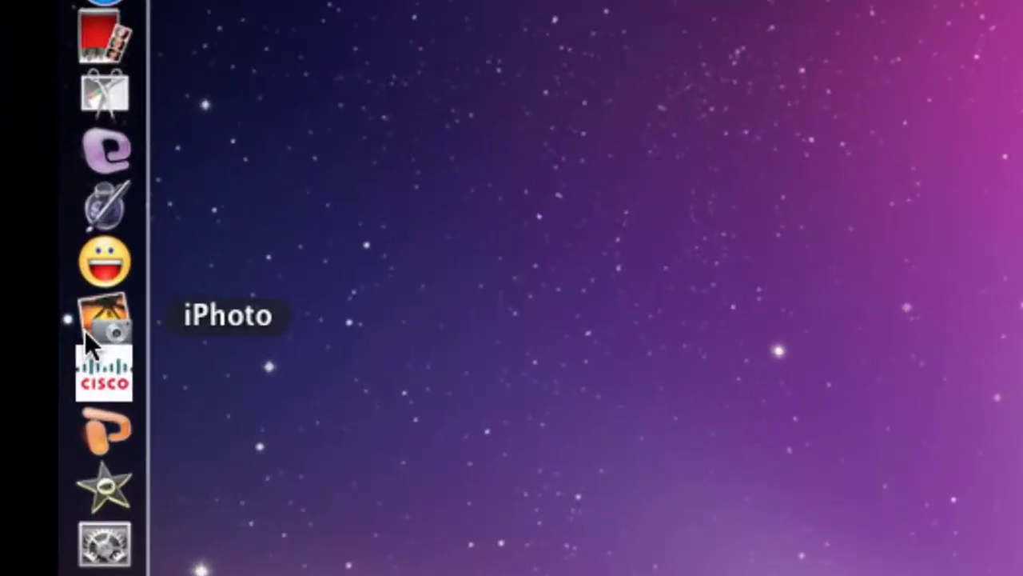
Step: Launch iPhoto to view the baby photos, then minimize the library window
{"action": "left_click", "coordinate": [96, 309]}
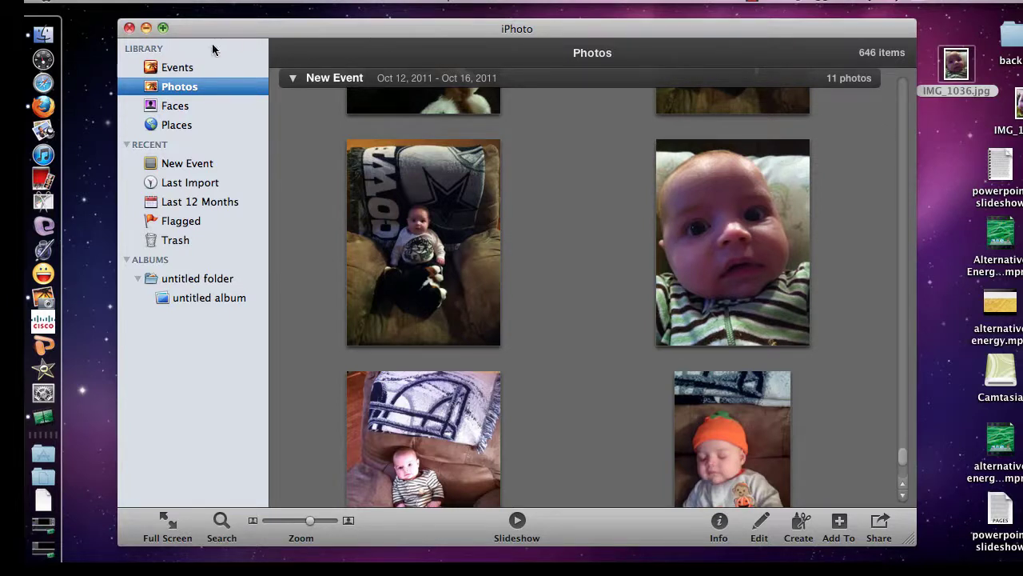
{"action": "left_click", "coordinate": [146, 30]}
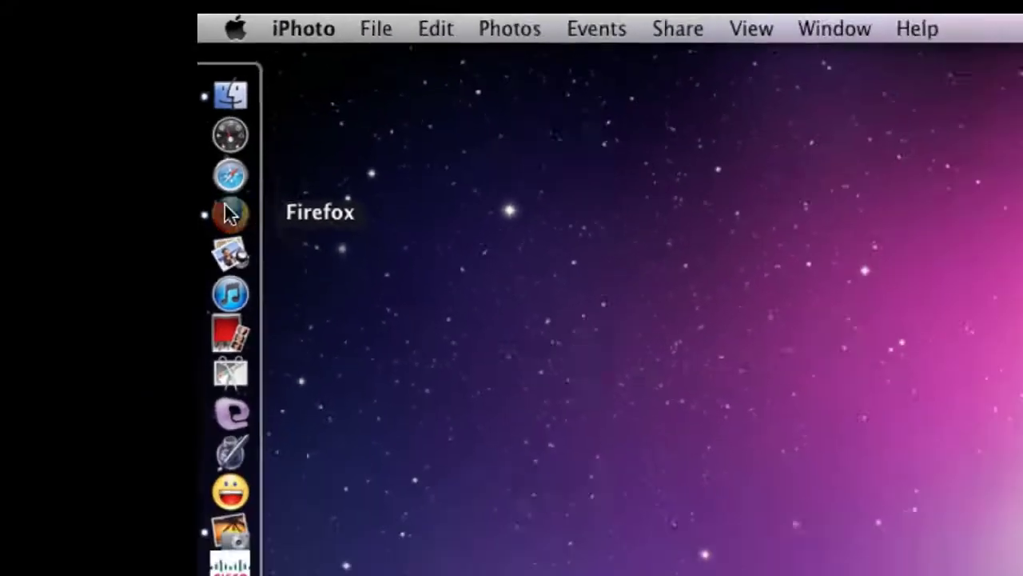
Step: Bring up the Blabberize home page in Firefox, play the alpaca sample video, and scroll to the navigation links
{"action": "left_click", "coordinate": [428, 304]}
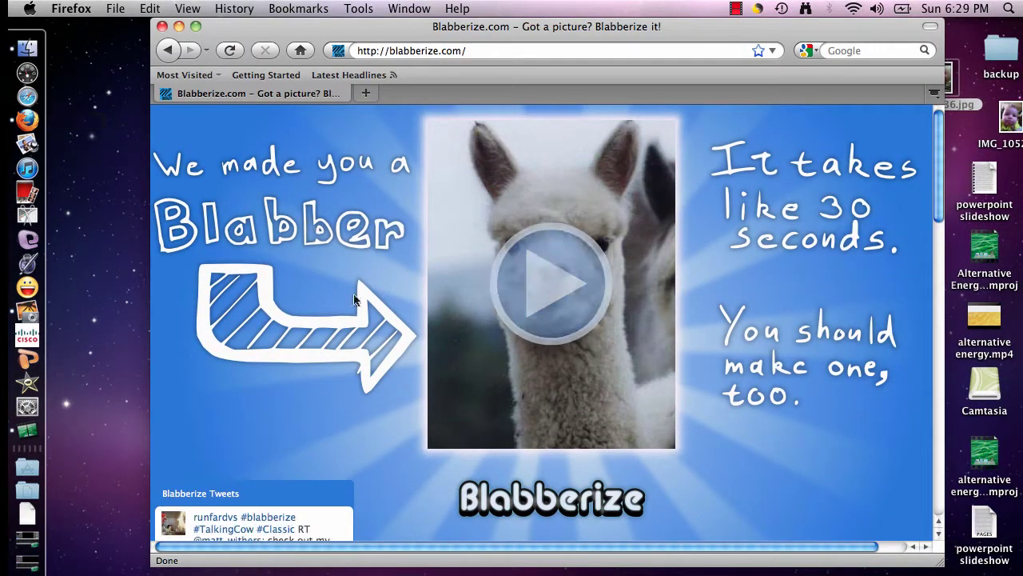
{"action": "left_click", "coordinate": [563, 294]}
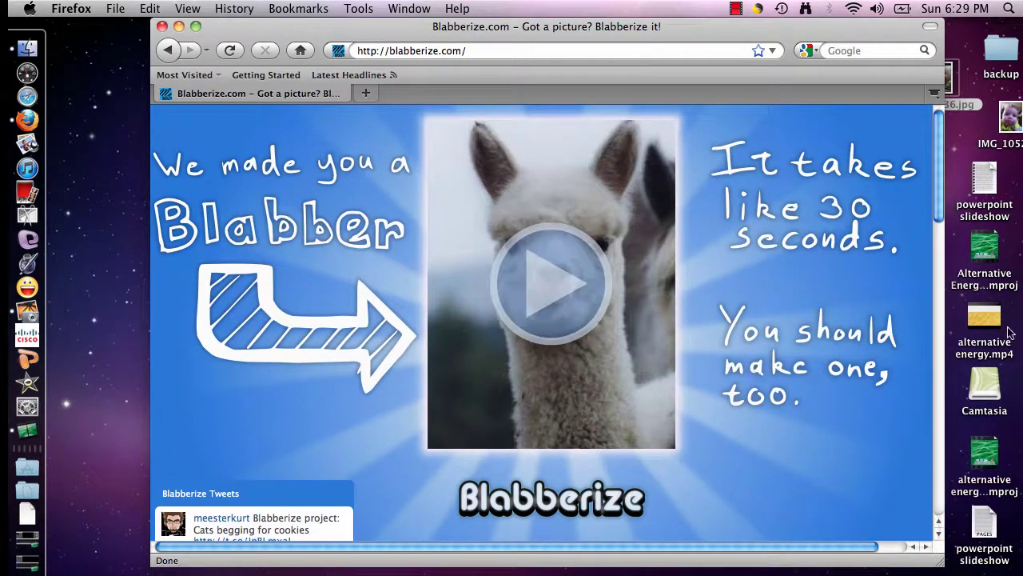
{"action": "left_click_drag", "start_coordinate": [939, 212], "coordinate": [934, 267]}
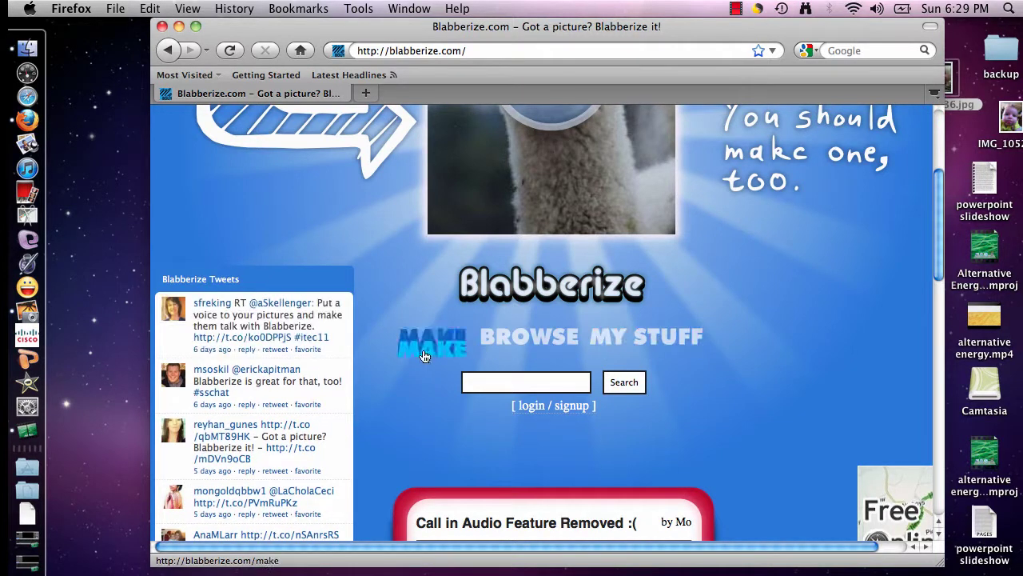
Step: Log in to the Blabberize account with the saved credentials to reach My Stuff
{"action": "left_click", "coordinate": [552, 406]}
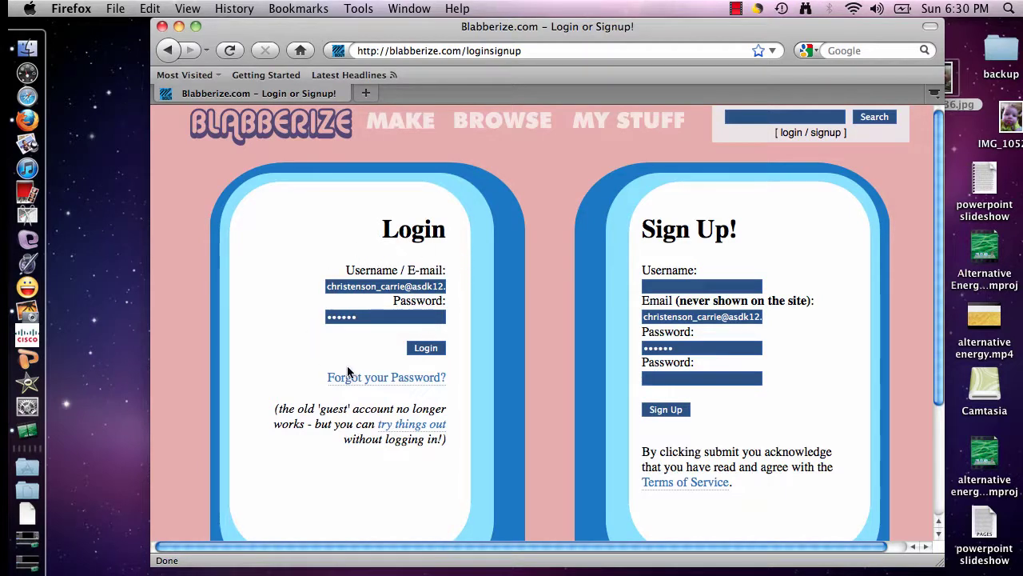
{"action": "left_click", "coordinate": [428, 352]}
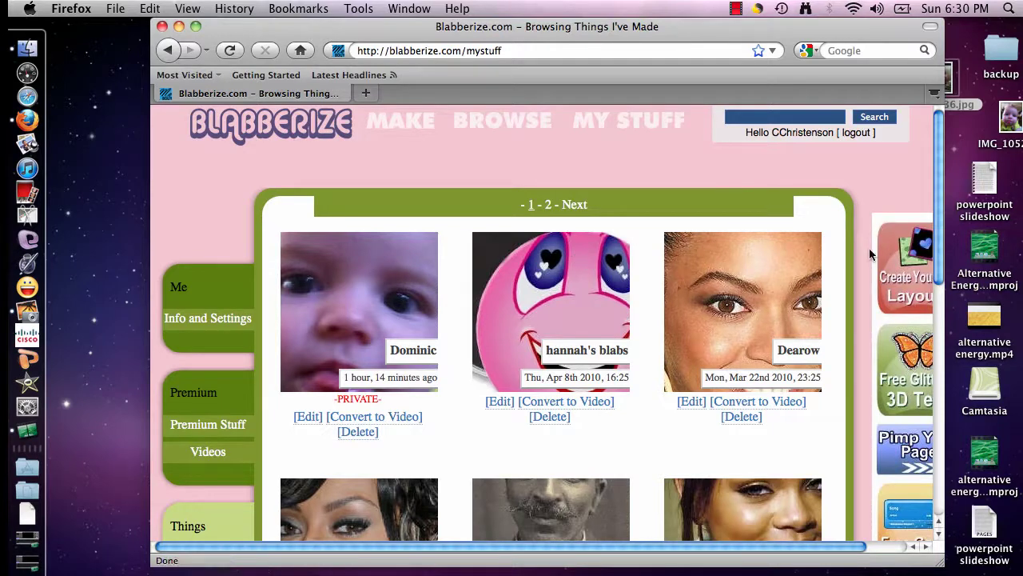
Step: Browse the Things I Deleted and Things I Like lists, ending on Info and Settings
{"action": "left_click_drag", "start_coordinate": [940, 259], "coordinate": [940, 321]}
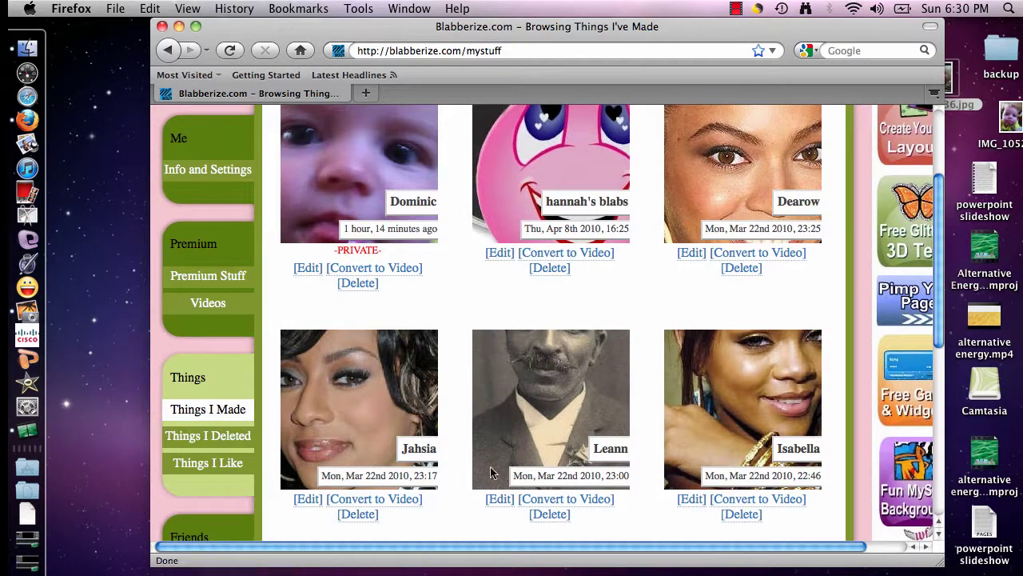
{"action": "left_click", "coordinate": [228, 440]}
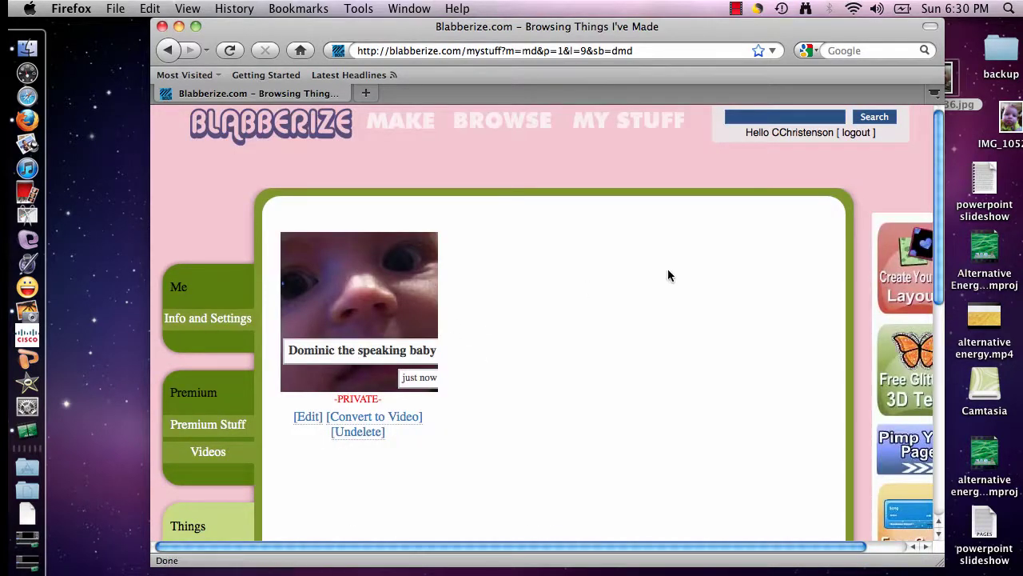
{"action": "left_click_drag", "start_coordinate": [938, 232], "coordinate": [934, 328]}
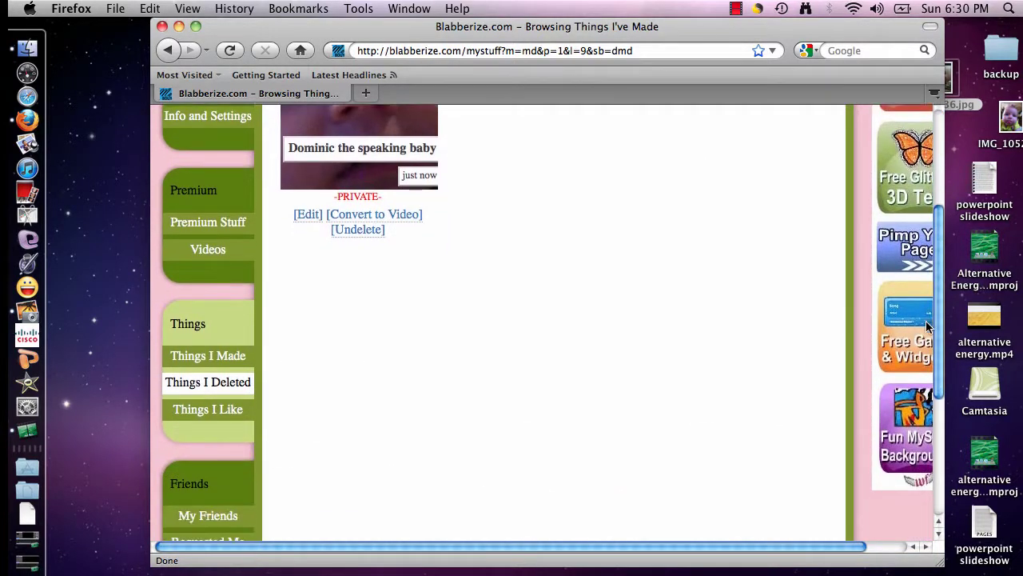
{"action": "left_click", "coordinate": [181, 411]}
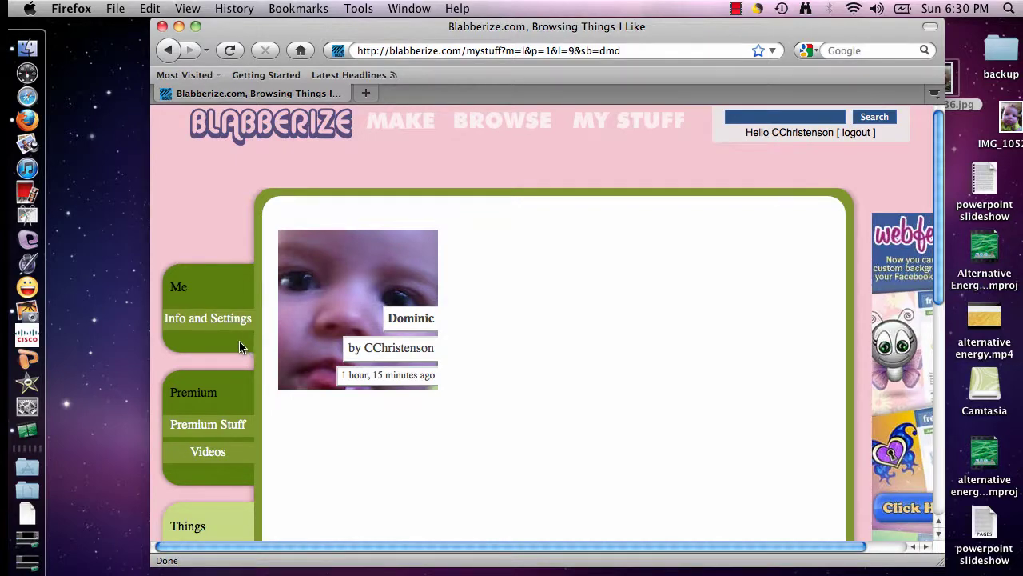
{"action": "left_click", "coordinate": [216, 326]}
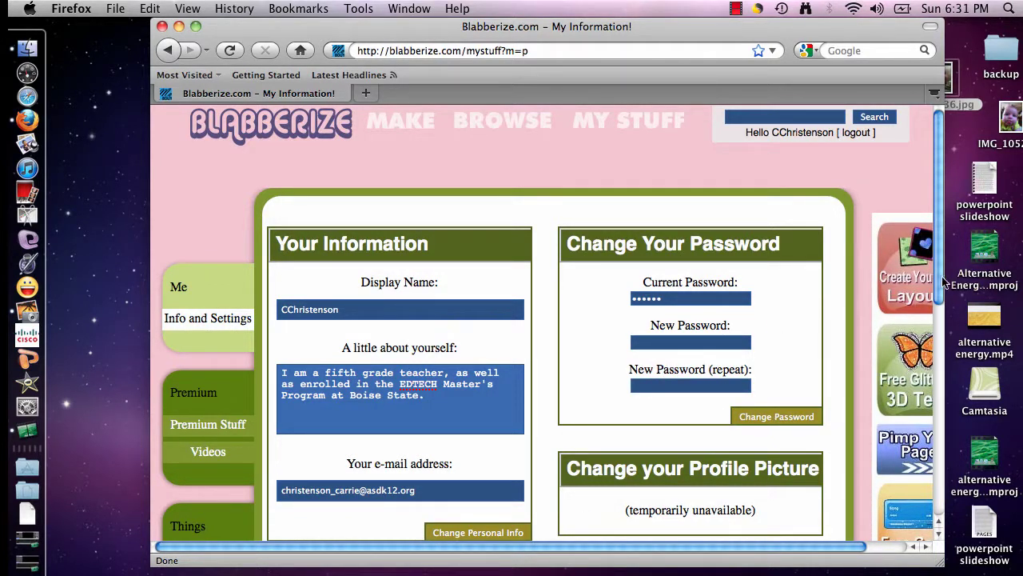
Step: View the empty My Friends list, then start a new blabber from MAKE
{"action": "left_click_drag", "start_coordinate": [944, 282], "coordinate": [946, 352]}
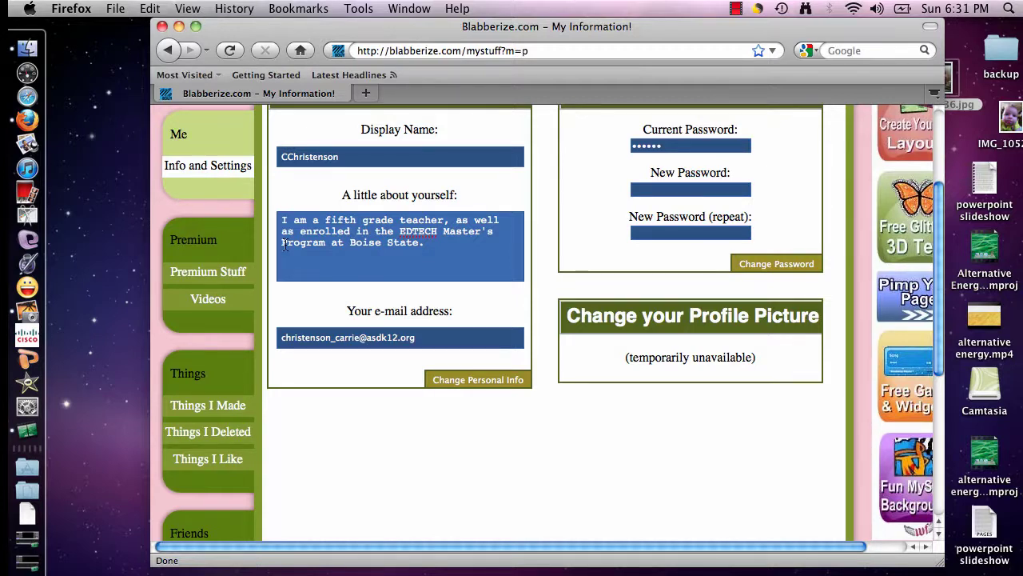
{"action": "left_click_drag", "start_coordinate": [941, 338], "coordinate": [941, 427]}
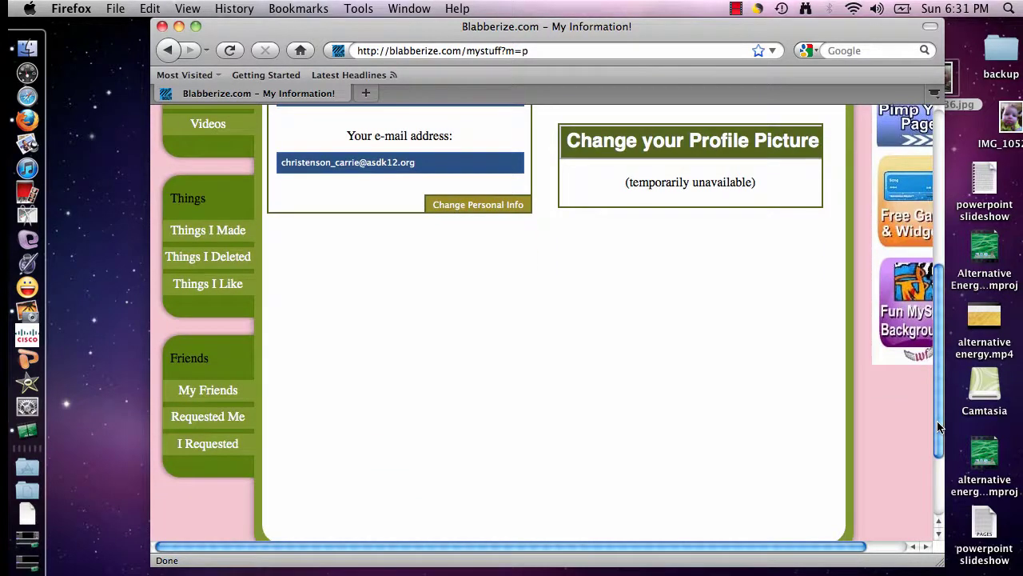
{"action": "left_click", "coordinate": [201, 393]}
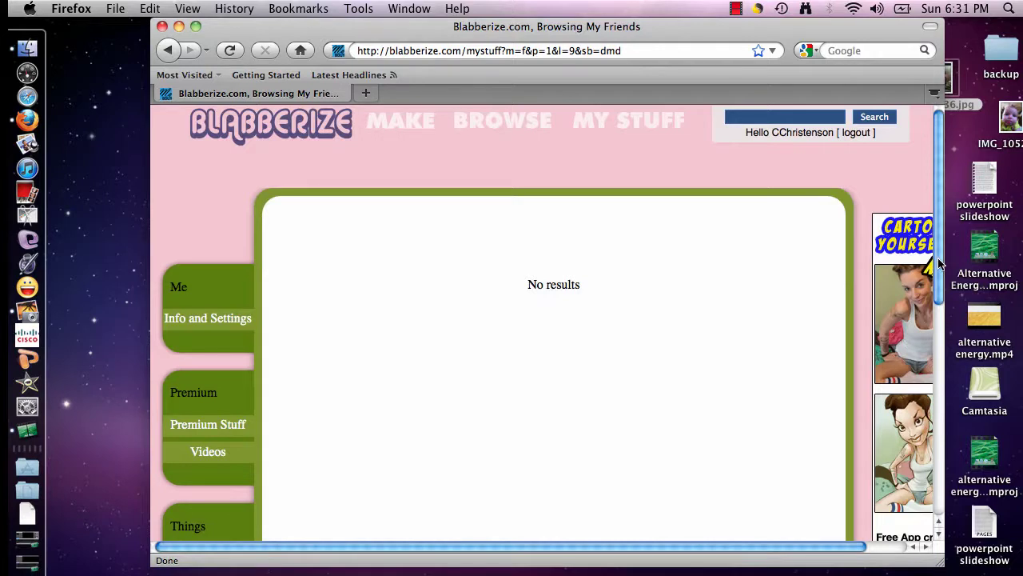
{"action": "left_click_drag", "start_coordinate": [939, 264], "coordinate": [929, 401]}
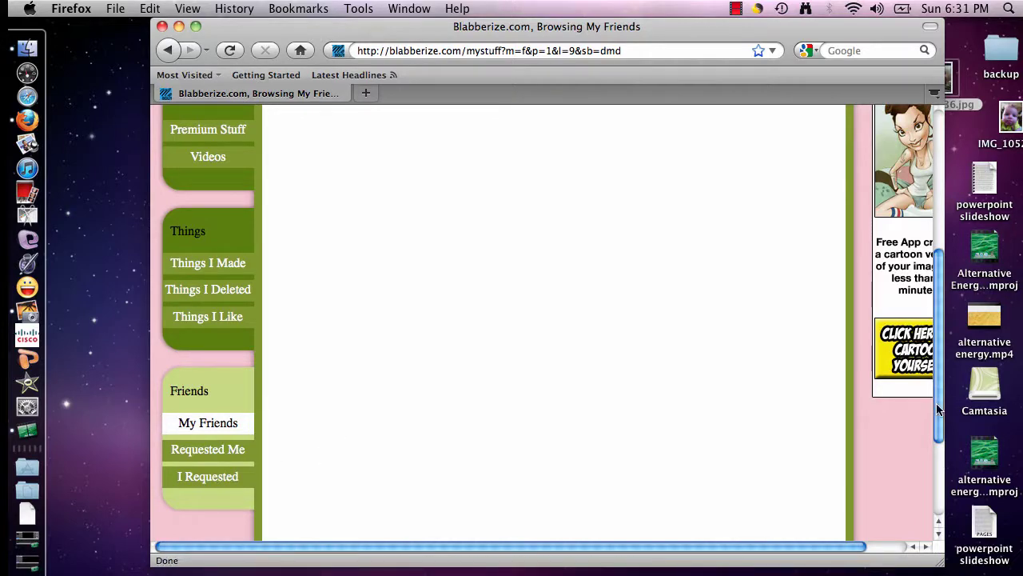
{"action": "left_click_drag", "start_coordinate": [939, 410], "coordinate": [923, 248]}
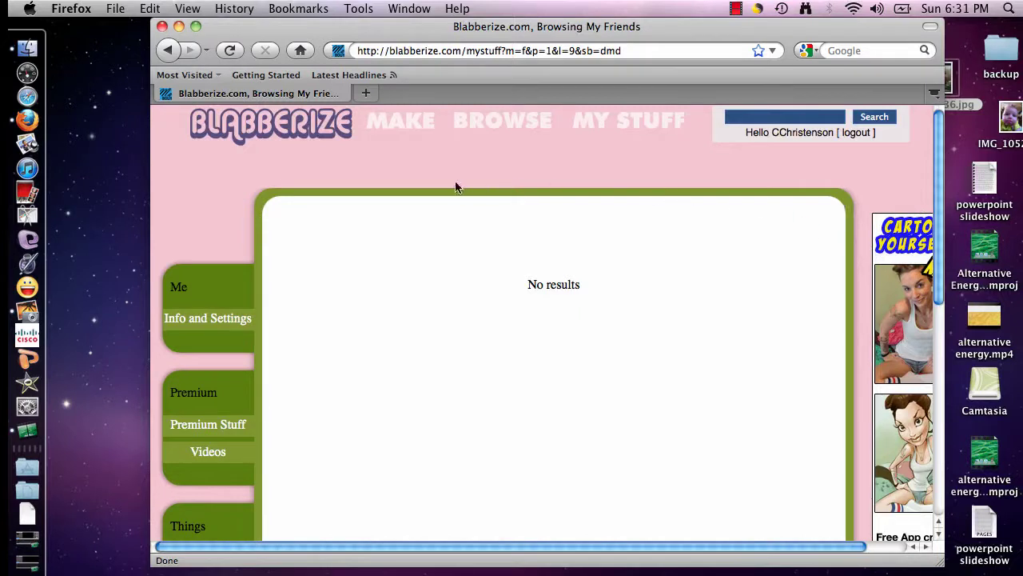
{"action": "left_click", "coordinate": [392, 138]}
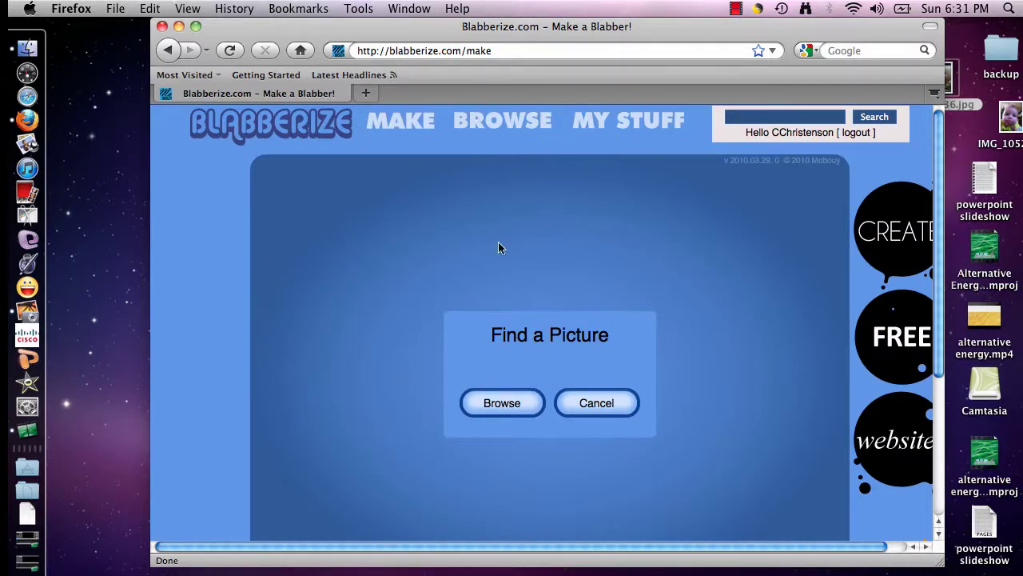
Step: Upload IMG_1036.jpg from the Desktop as the new blabber's picture
{"action": "left_click", "coordinate": [502, 404]}
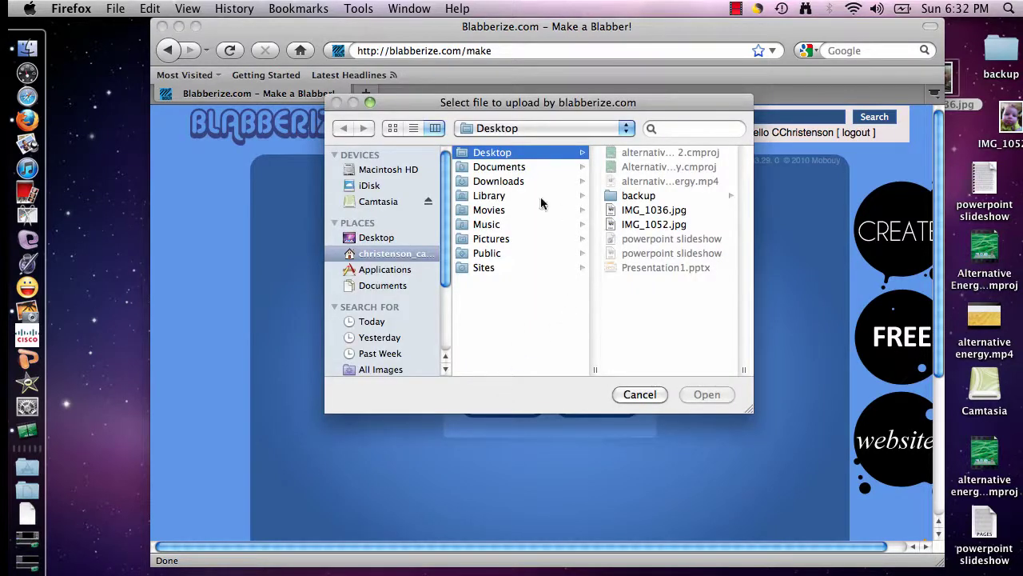
{"action": "left_click", "coordinate": [637, 215]}
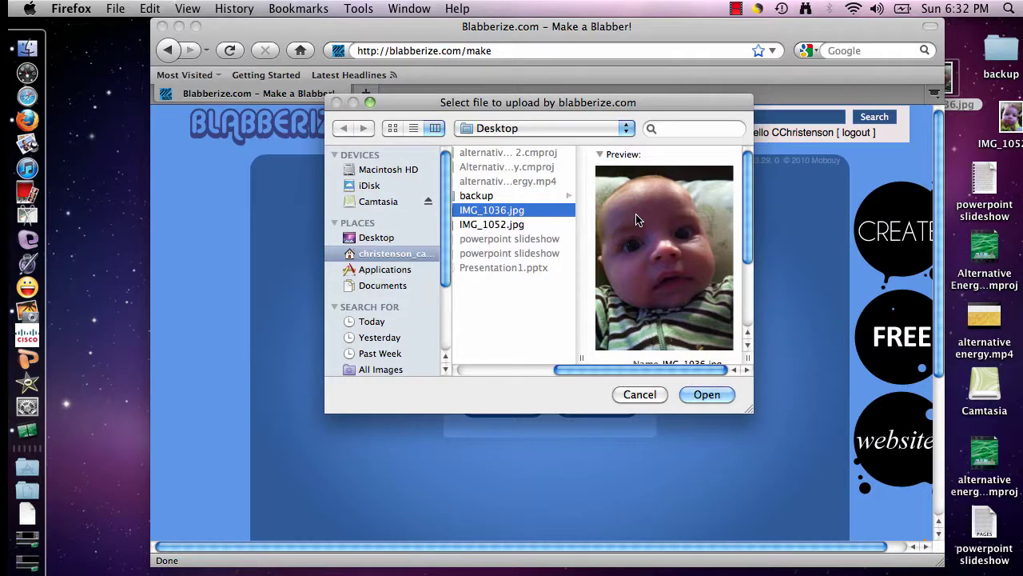
{"action": "left_click", "coordinate": [706, 394]}
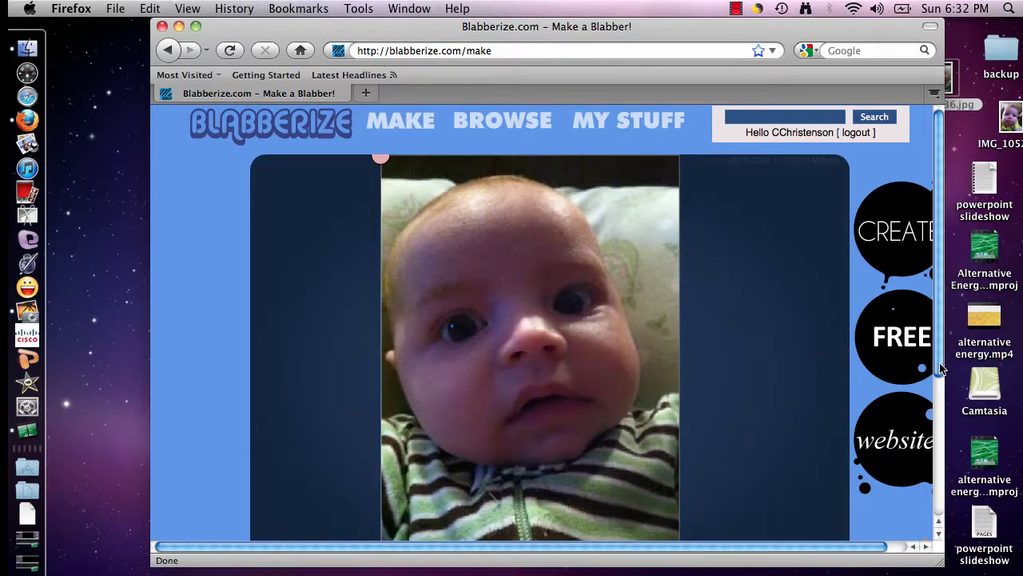
Step: Pull the lower-right and upper-left crop corners inward to frame the baby's face and upper body
{"action": "left_click_drag", "start_coordinate": [942, 368], "coordinate": [937, 396]}
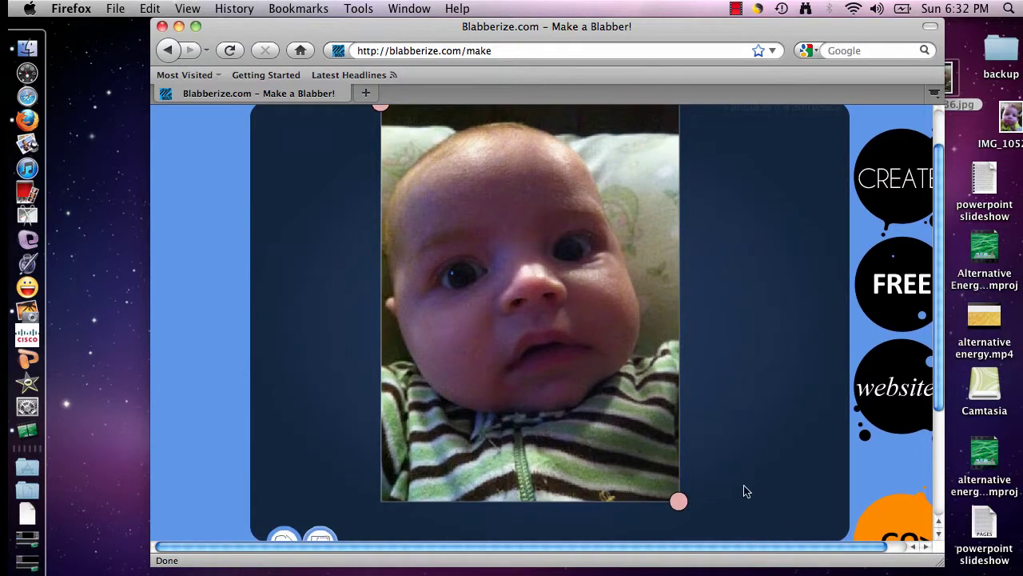
{"action": "left_click_drag", "start_coordinate": [678, 499], "coordinate": [649, 433]}
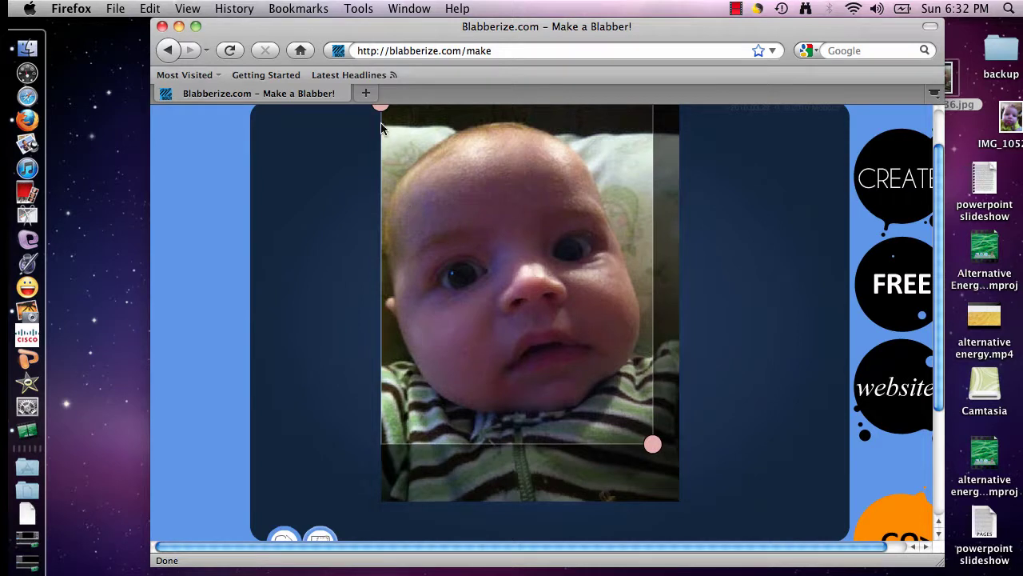
{"action": "left_click_drag", "start_coordinate": [382, 110], "coordinate": [387, 130]}
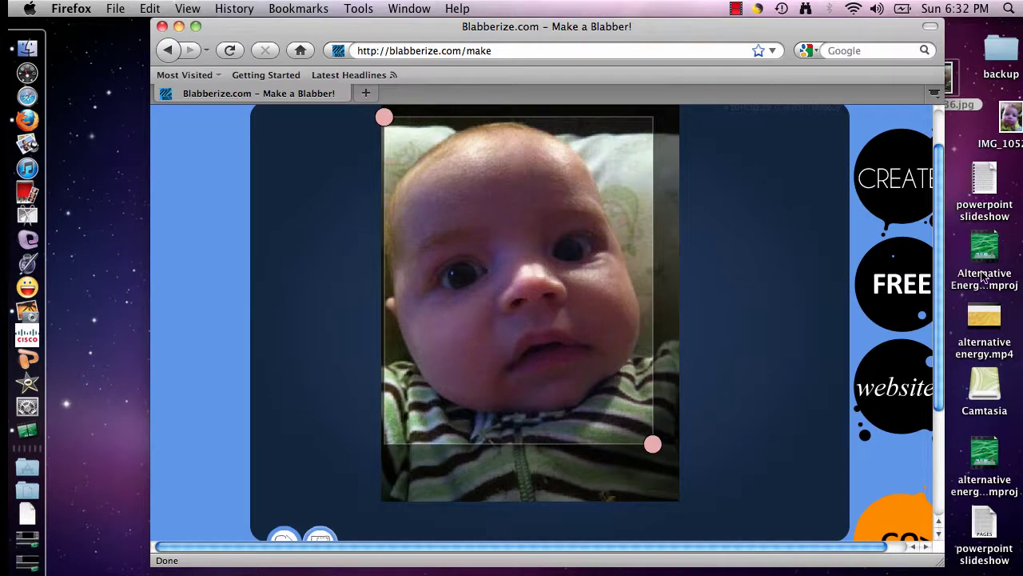
{"action": "left_click_drag", "start_coordinate": [940, 288], "coordinate": [941, 320]}
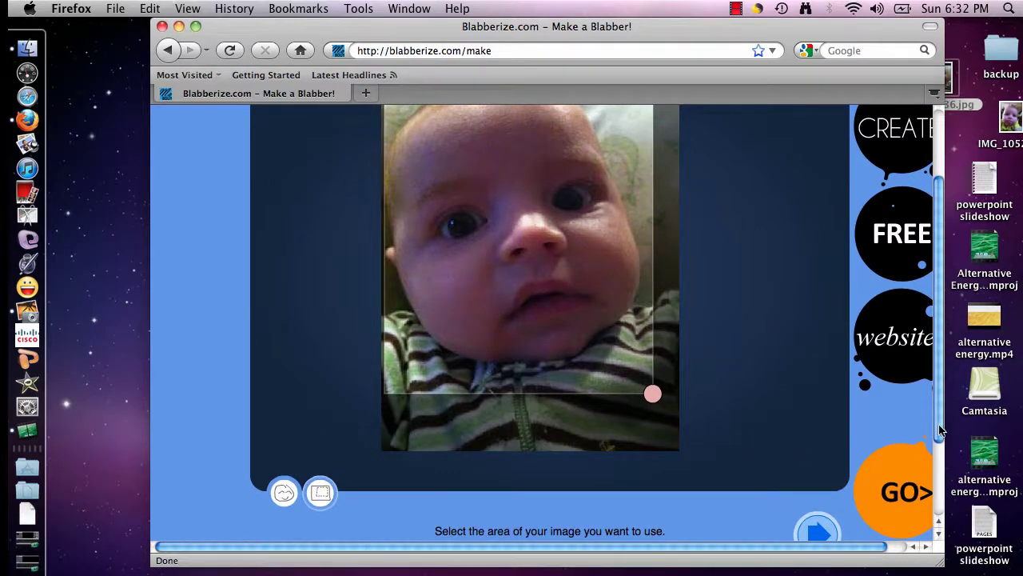
{"action": "left_click_drag", "start_coordinate": [939, 431], "coordinate": [937, 449]}
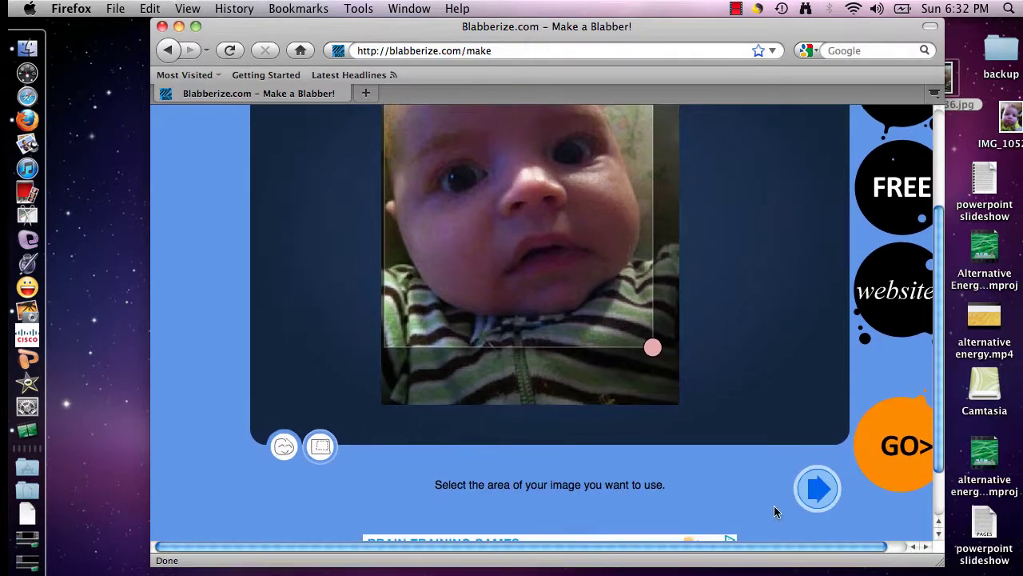
Step: Accept the crop and place the first mouth shape over the baby's mouth, reshaping its edges
{"action": "left_click", "coordinate": [818, 489]}
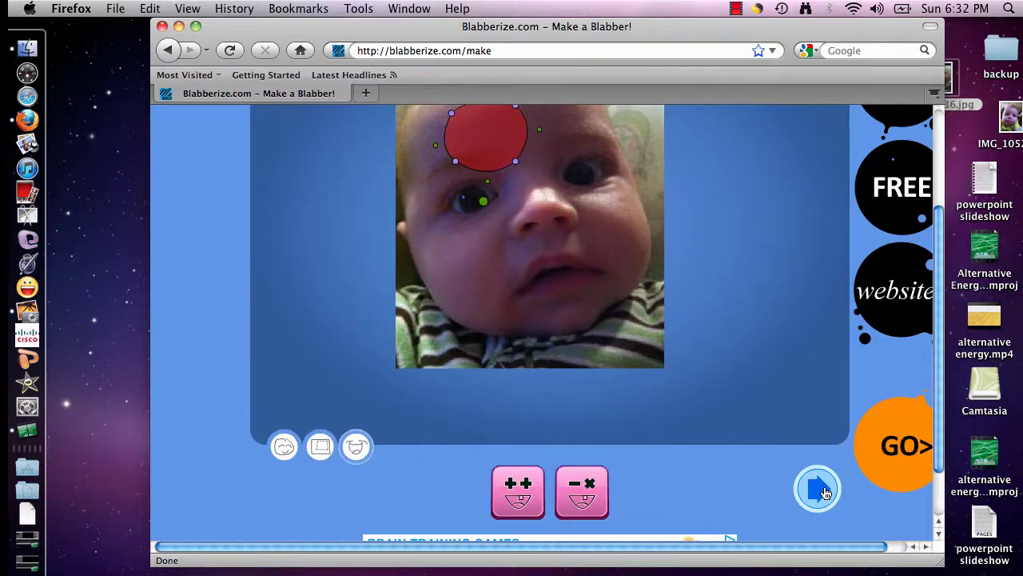
{"action": "left_click_drag", "start_coordinate": [941, 408], "coordinate": [937, 346]}
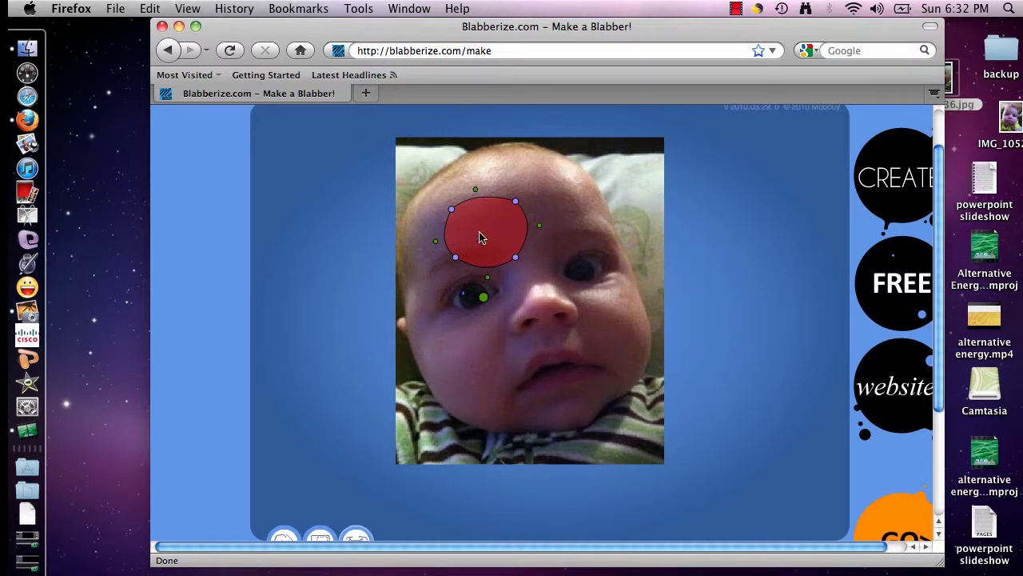
{"action": "left_click_drag", "start_coordinate": [484, 228], "coordinate": [562, 391]}
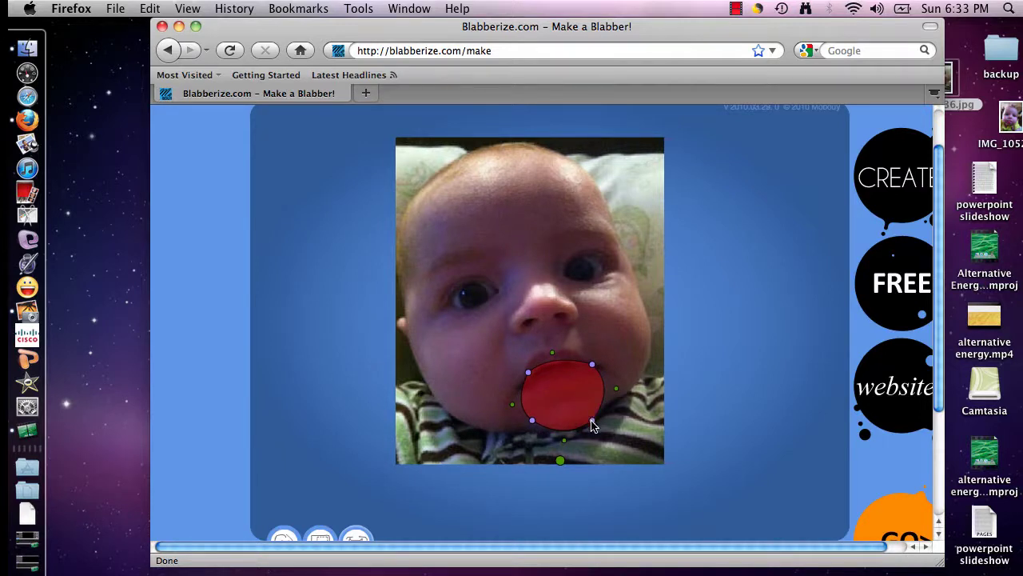
{"action": "left_click_drag", "start_coordinate": [593, 423], "coordinate": [532, 393]}
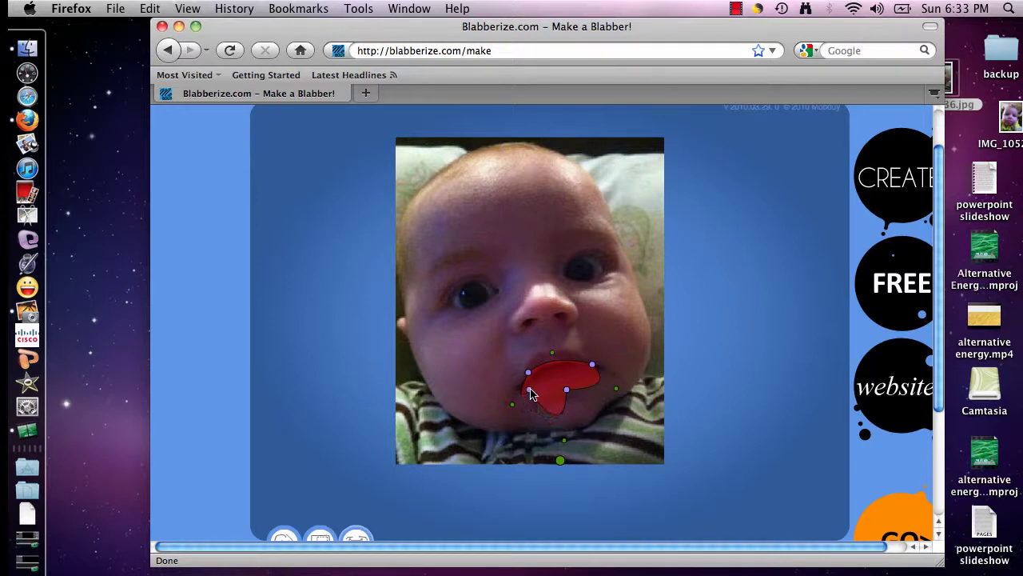
{"action": "left_click_drag", "start_coordinate": [564, 440], "coordinate": [548, 382]}
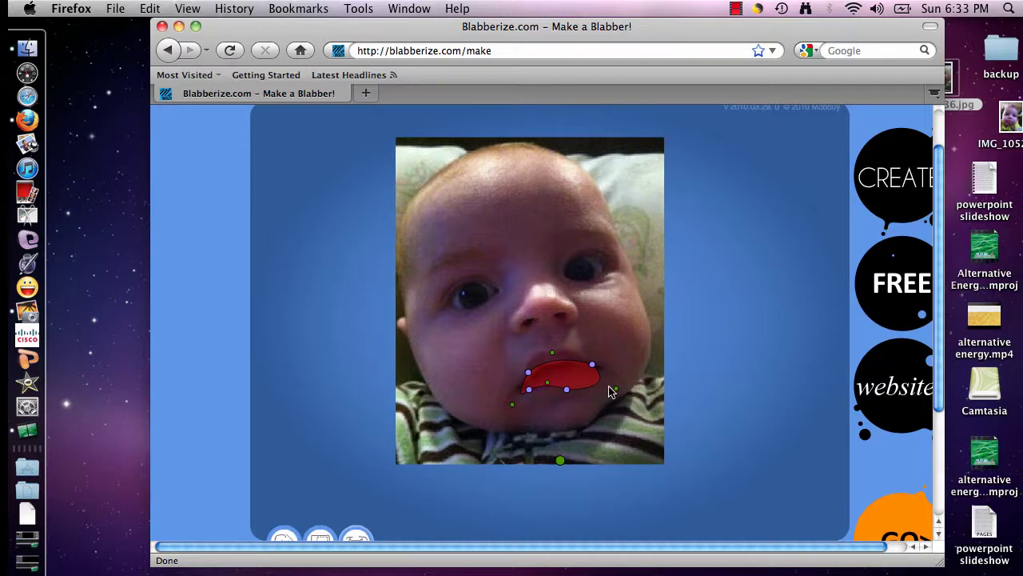
{"action": "left_click_drag", "start_coordinate": [615, 387], "coordinate": [602, 381]}
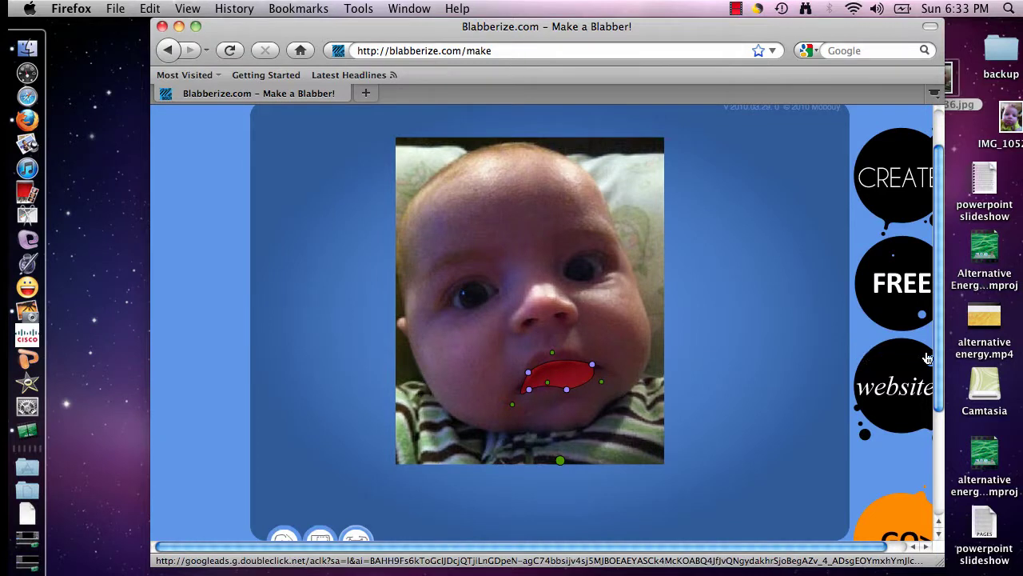
{"action": "left_click_drag", "start_coordinate": [937, 357], "coordinate": [939, 406]}
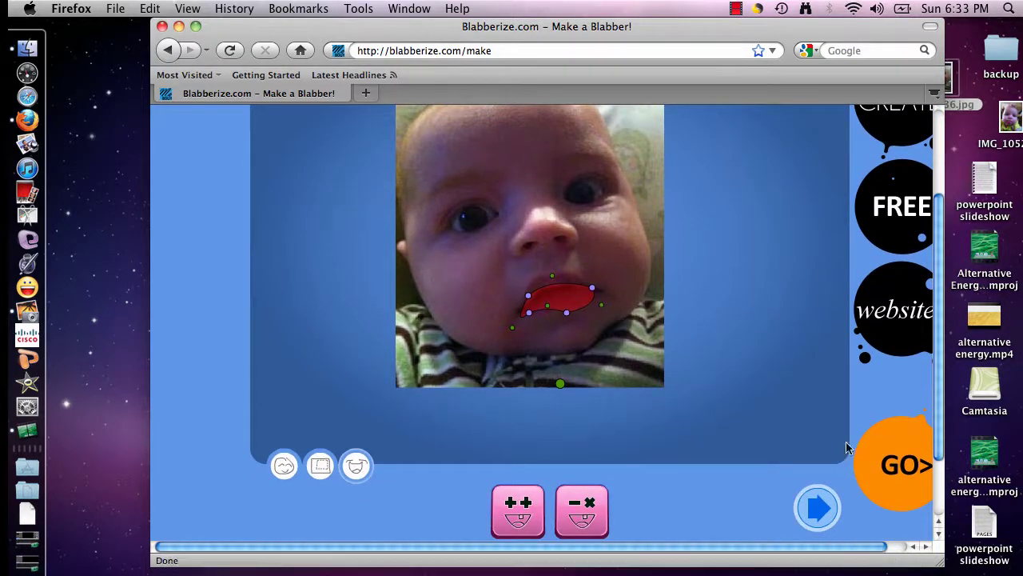
{"action": "scroll", "coordinate": [940, 437], "scroll_direction": "down", "scroll_amount": 3}
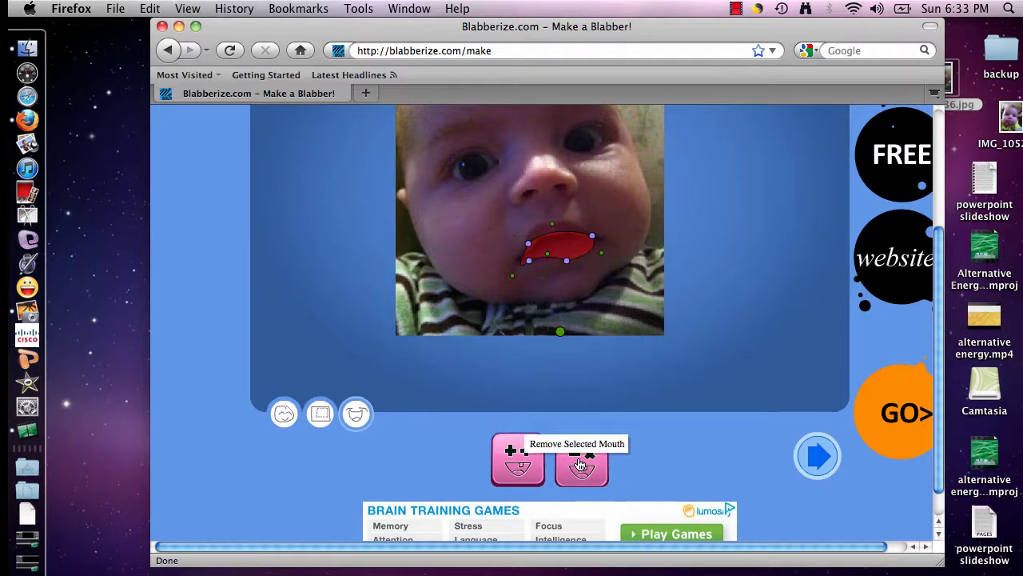
Step: Replace that mouth with a new one on the lips, reshaped with an extra control point
{"action": "left_click", "coordinate": [582, 464]}
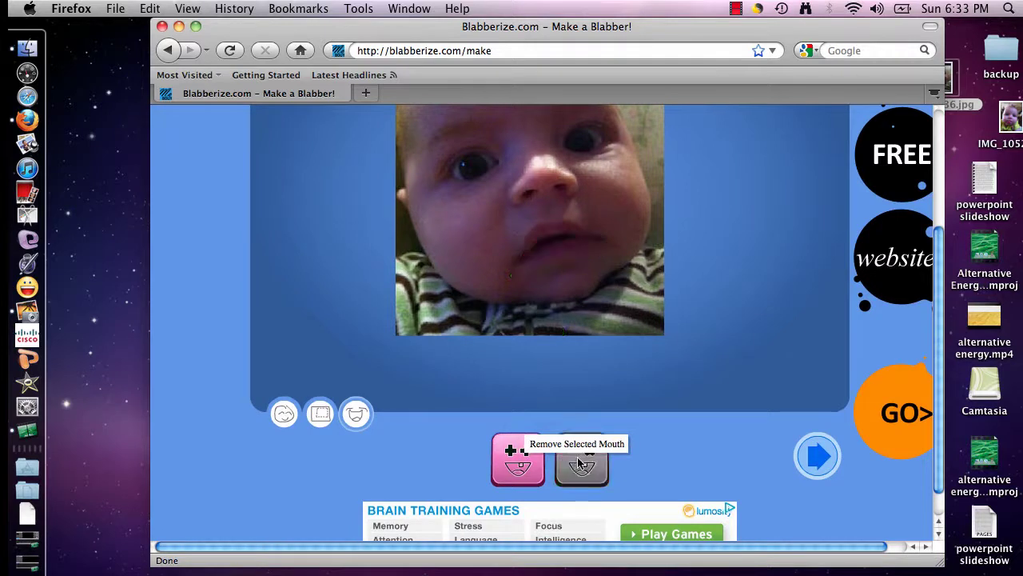
{"action": "left_click", "coordinate": [518, 462]}
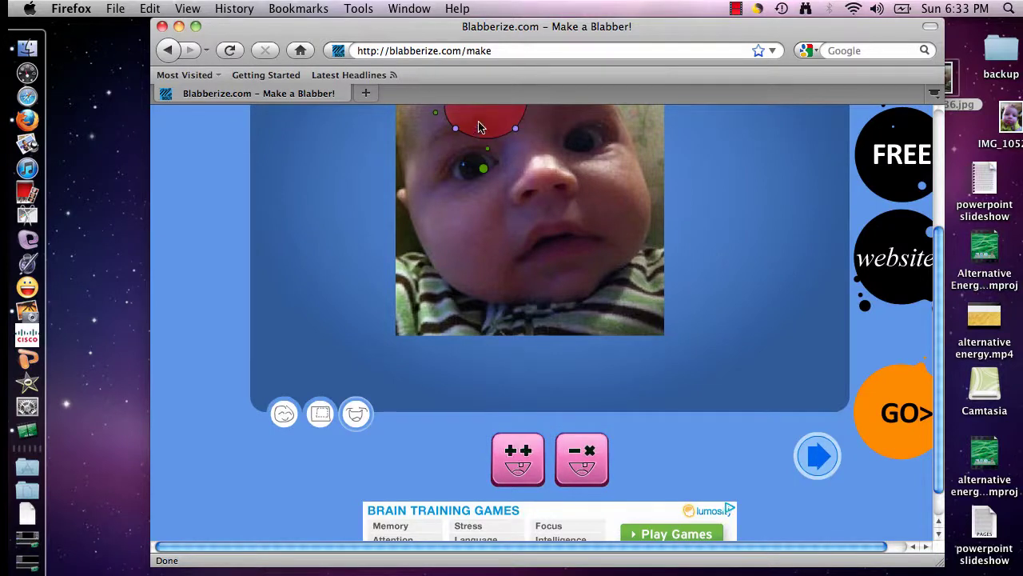
{"action": "left_click_drag", "start_coordinate": [479, 126], "coordinate": [564, 255]}
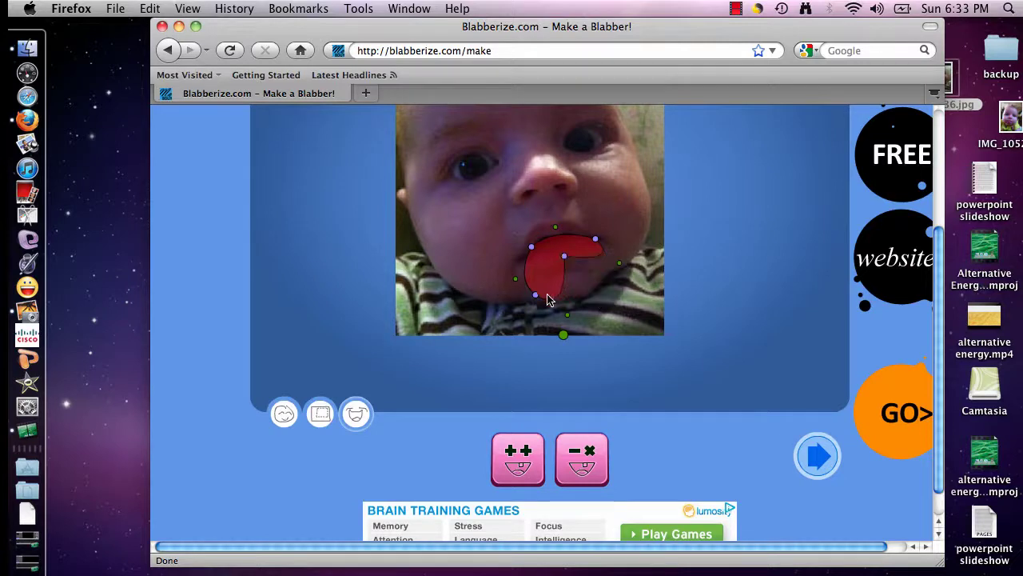
{"action": "left_click_drag", "start_coordinate": [537, 289], "coordinate": [589, 251]}
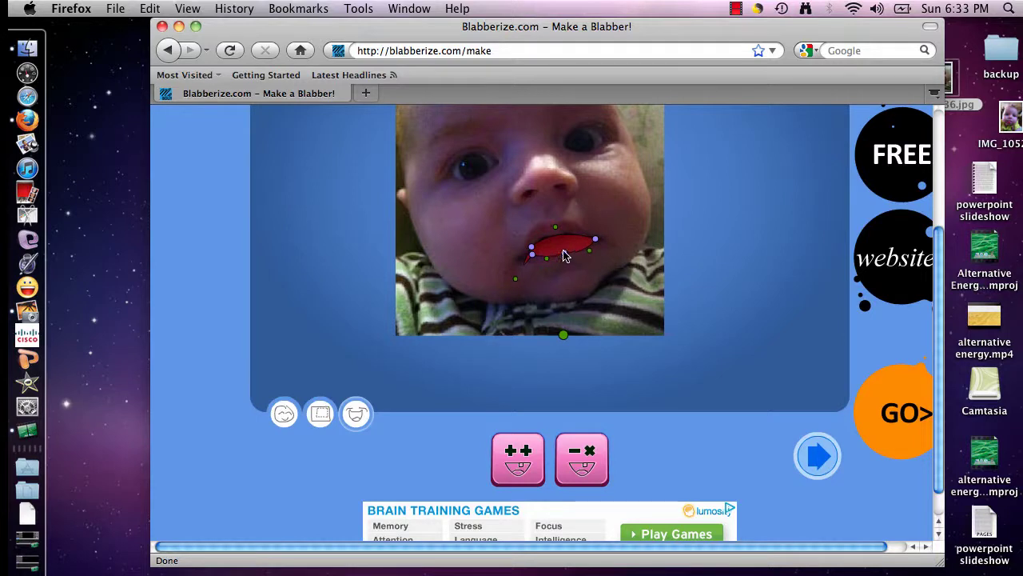
{"action": "left_click", "coordinate": [563, 252]}
{"action": "left_click_drag", "start_coordinate": [533, 253], "coordinate": [532, 257]}
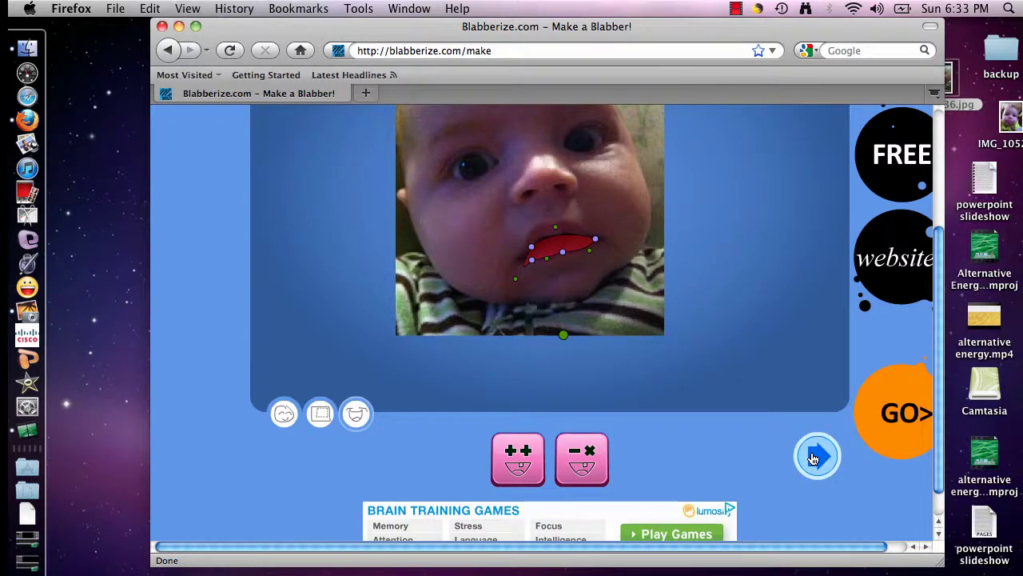
Step: Finish the mouth and choose microphone recording as the blabber's sound source
{"action": "left_click", "coordinate": [815, 457]}
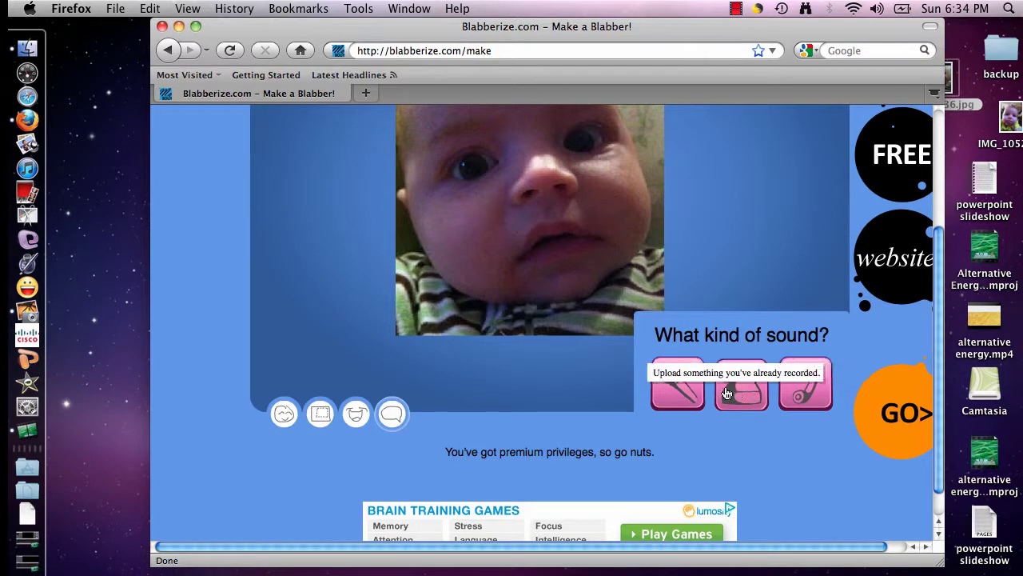
{"action": "left_click", "coordinate": [681, 394]}
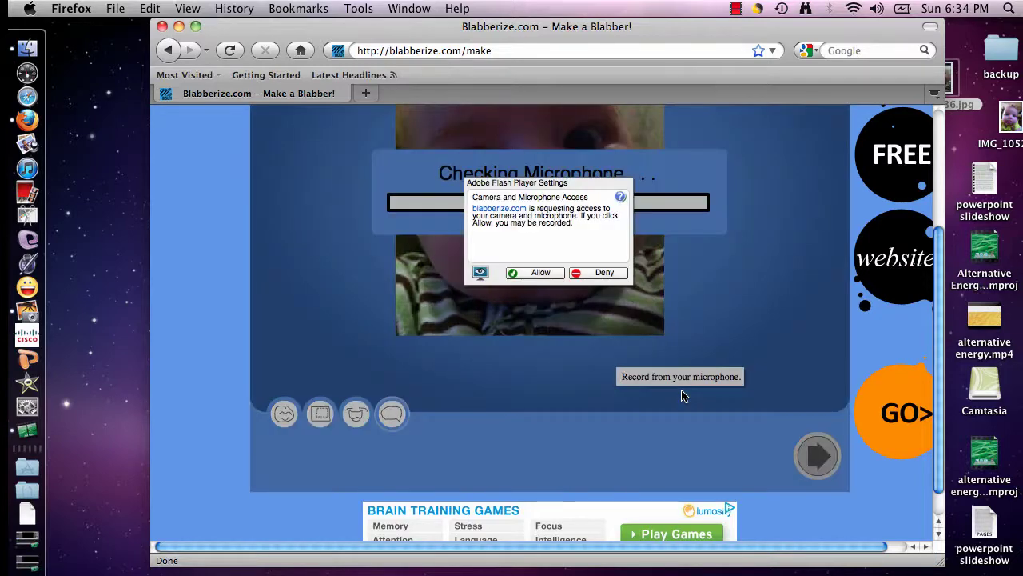
Step: Allow Flash Player access to the camera and microphone
{"action": "left_click", "coordinate": [544, 275]}
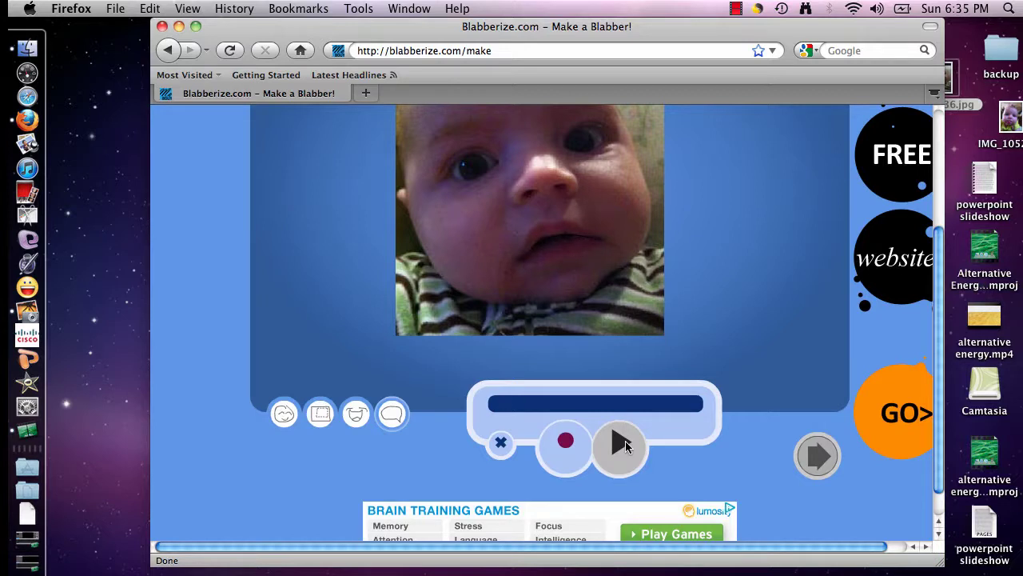
Step: Record the baby's voice clip, retake it once, and accept the second take
{"action": "left_click", "coordinate": [557, 466]}
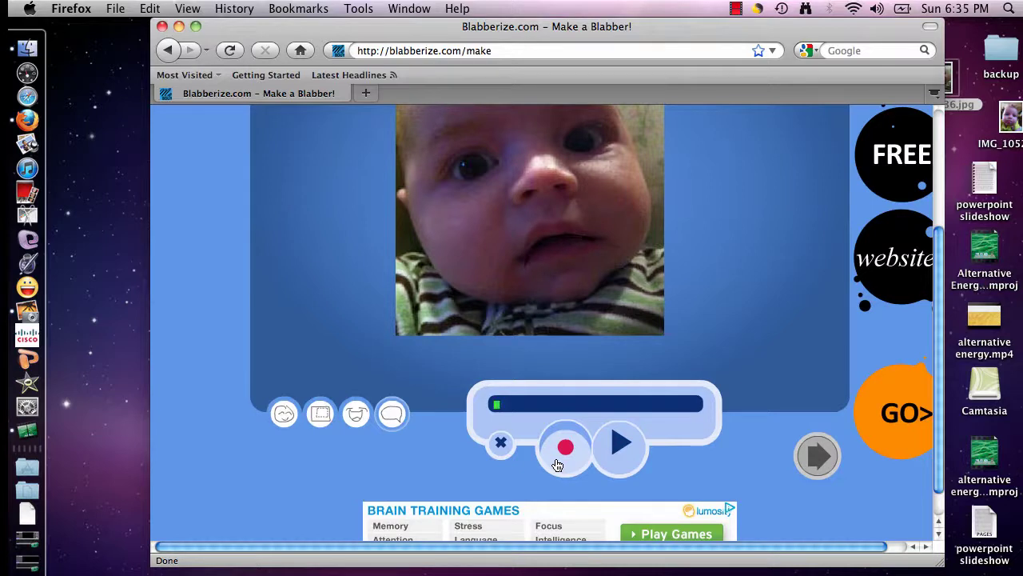
{"action": "left_click", "coordinate": [616, 441]}
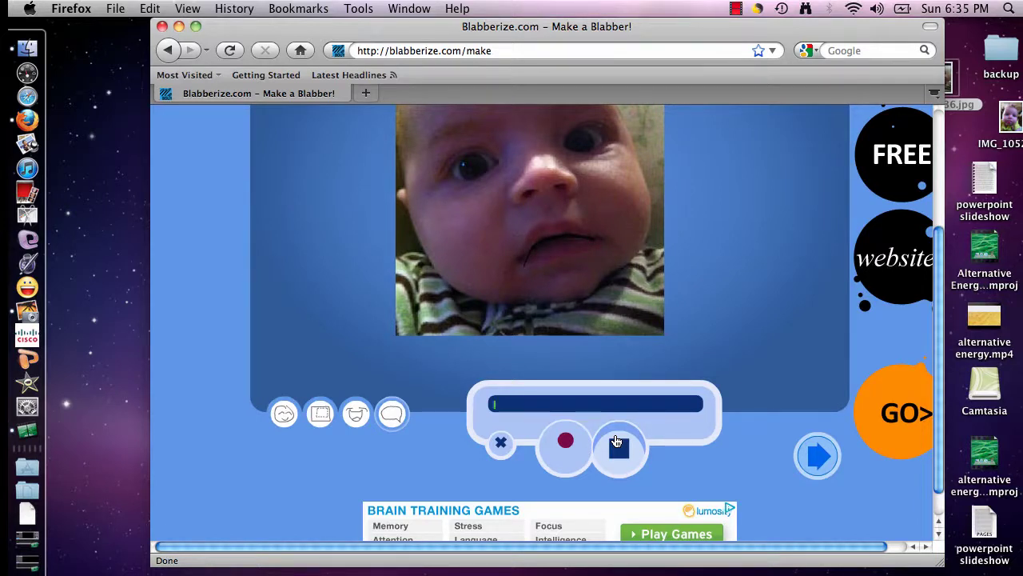
{"action": "left_click", "coordinate": [618, 444]}
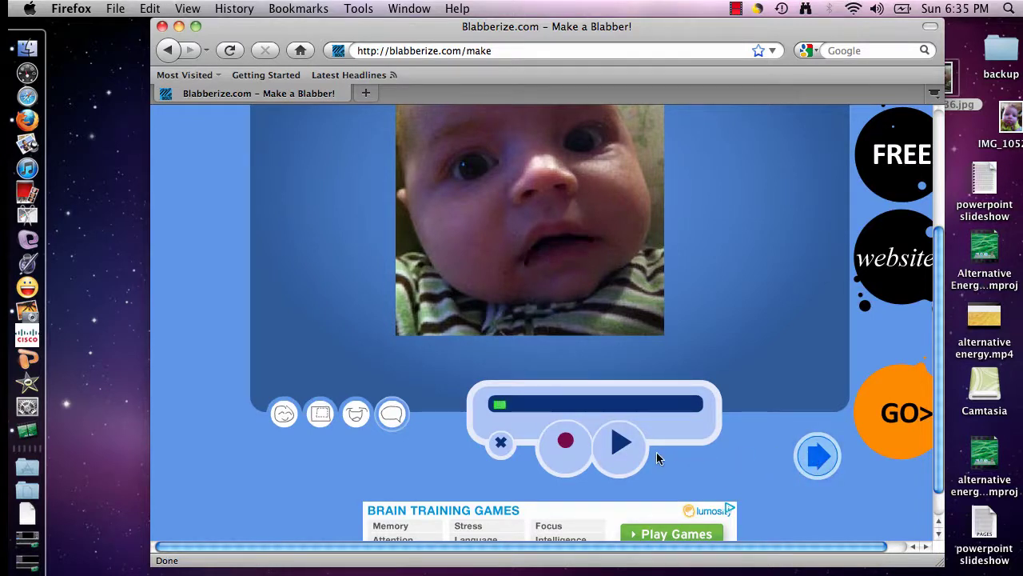
{"action": "left_click", "coordinate": [557, 455]}
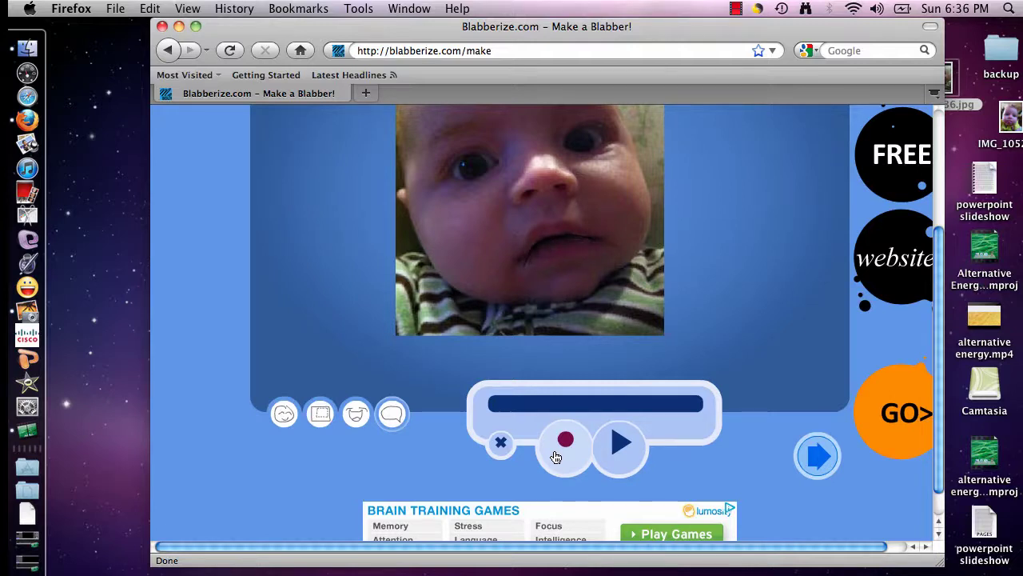
{"action": "left_click", "coordinate": [614, 454]}
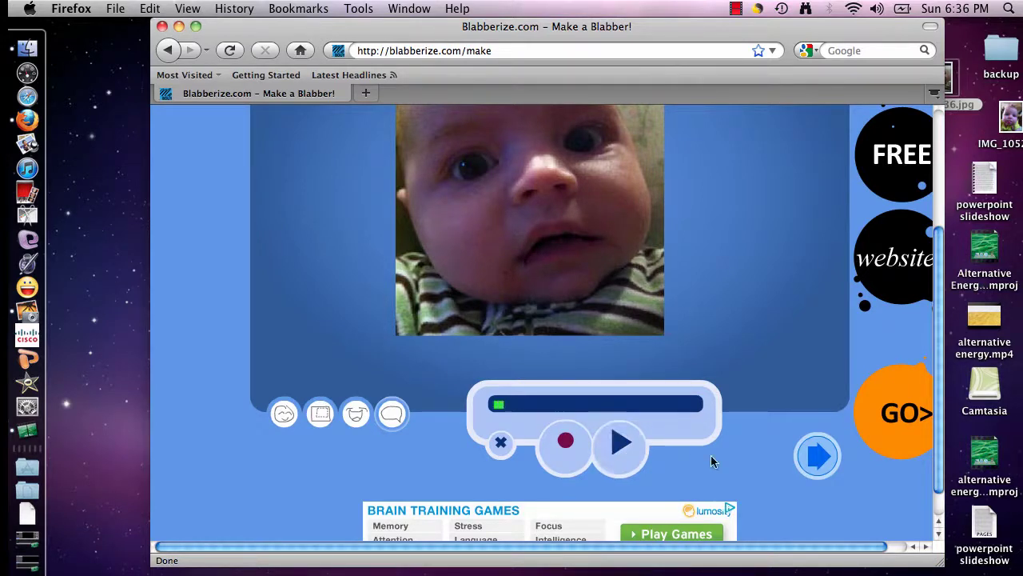
{"action": "left_click", "coordinate": [814, 457]}
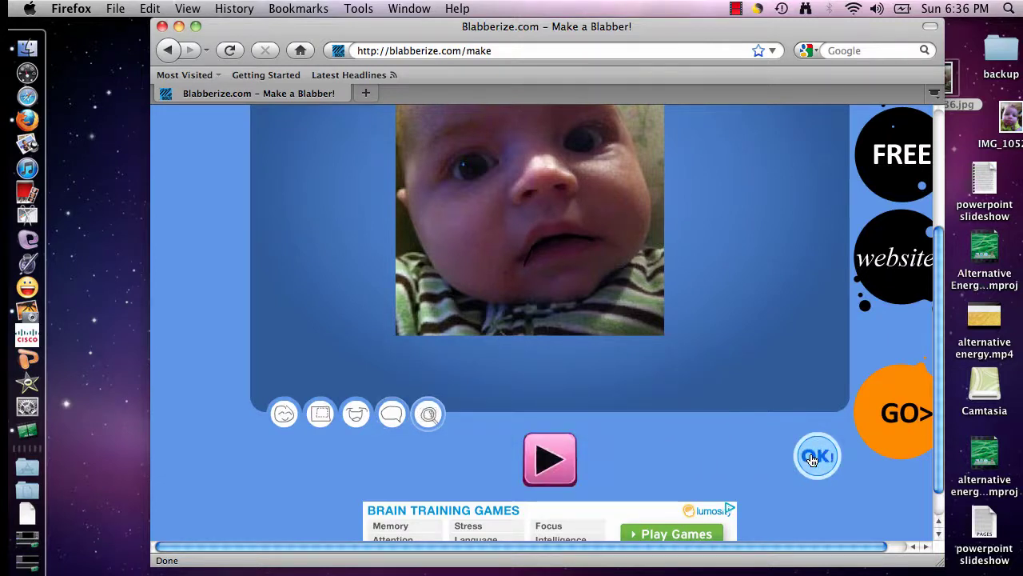
Step: Play the talking baby preview and confirm the finished scene with OK!
{"action": "left_click", "coordinate": [570, 450]}
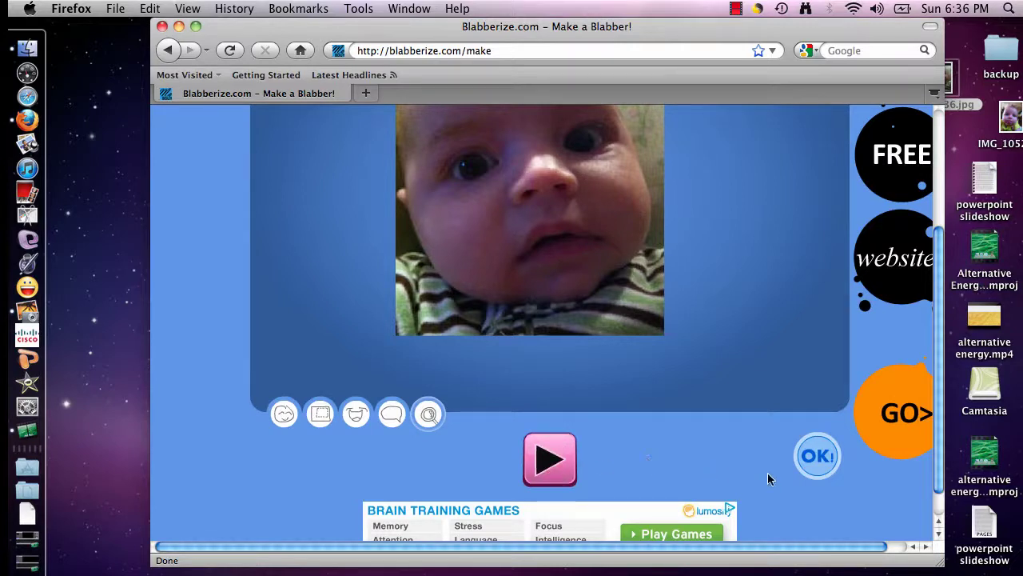
{"action": "left_click", "coordinate": [818, 458]}
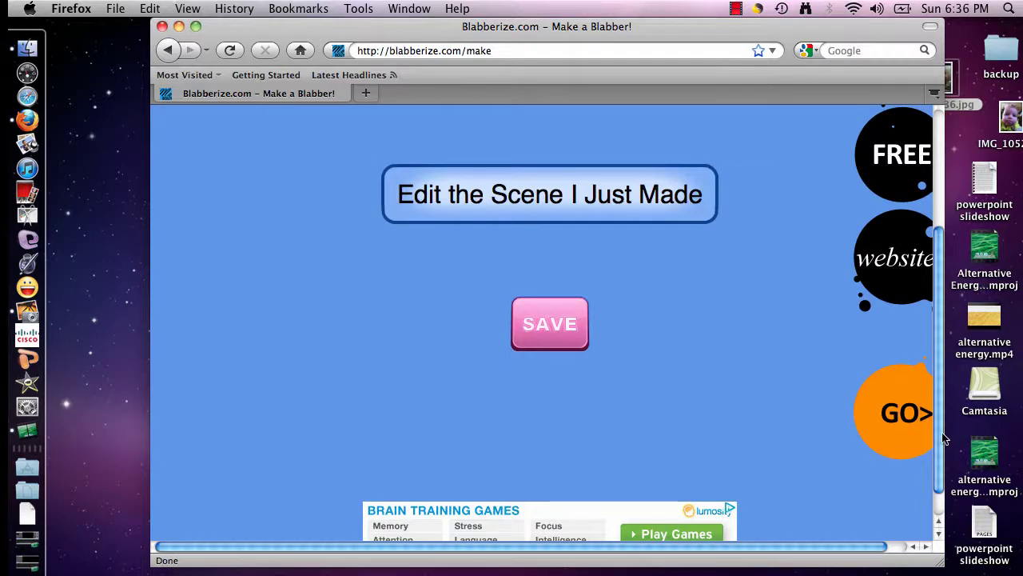
Step: Enter a title naming the three-month-old baby, a 'speaking for everyone' description, and baby tags, then mark it Private
{"action": "left_click_drag", "start_coordinate": [944, 438], "coordinate": [934, 384]}
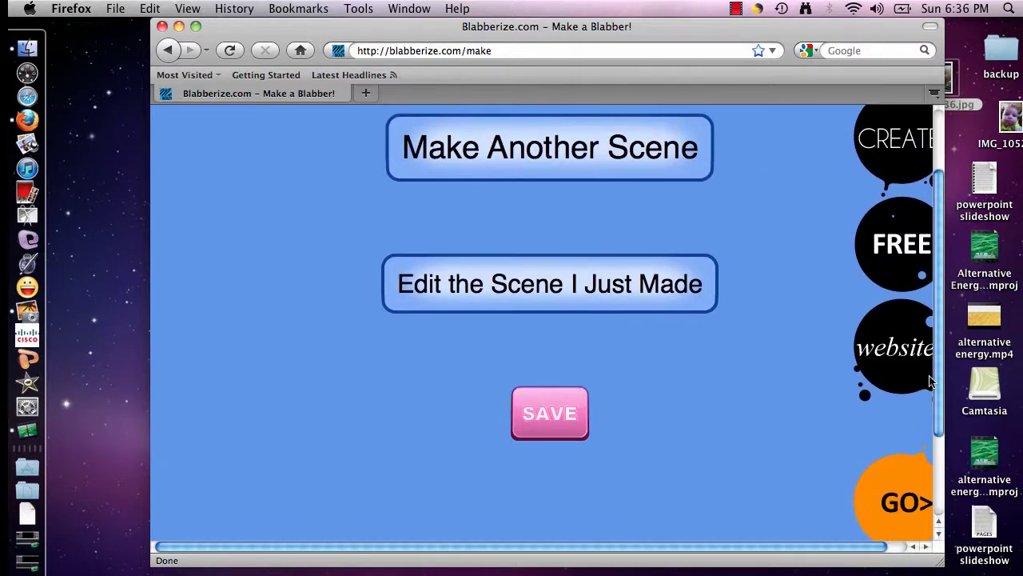
{"action": "left_click", "coordinate": [537, 421]}
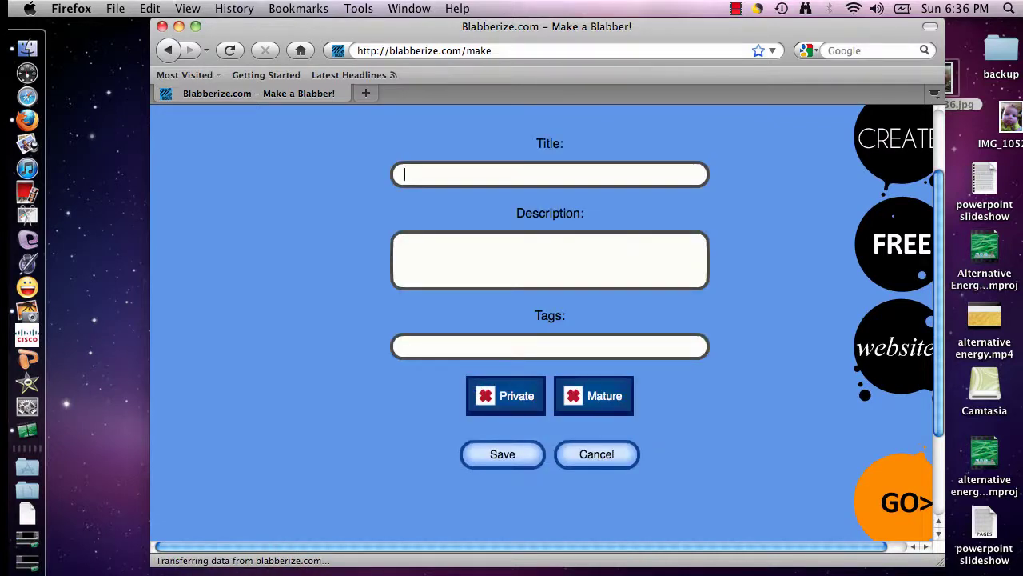
{"action": "type", "text": "Domini"}
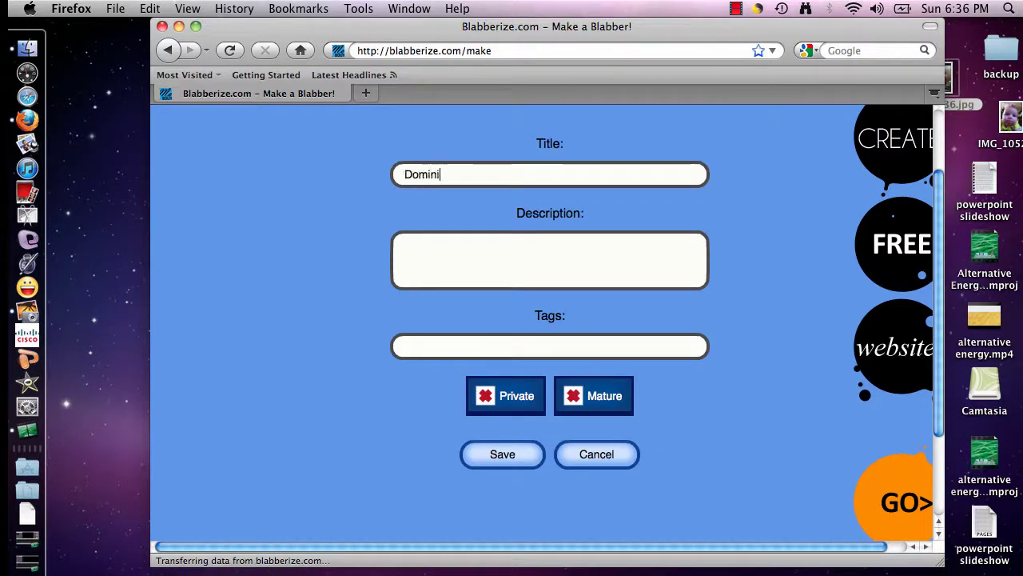
{"action": "type", "text": "c the three month"}
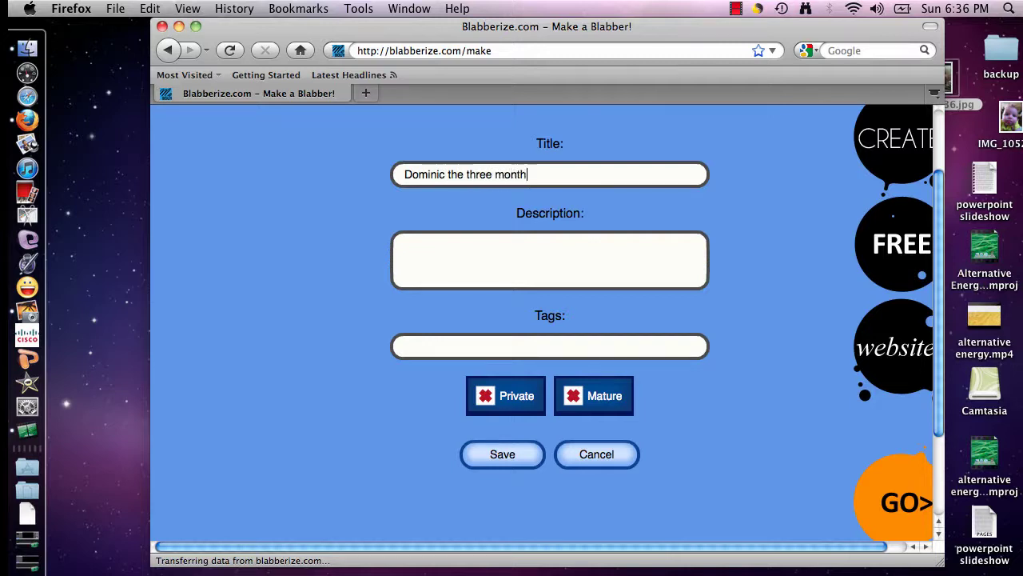
{"action": "type", "text": " old baby"}
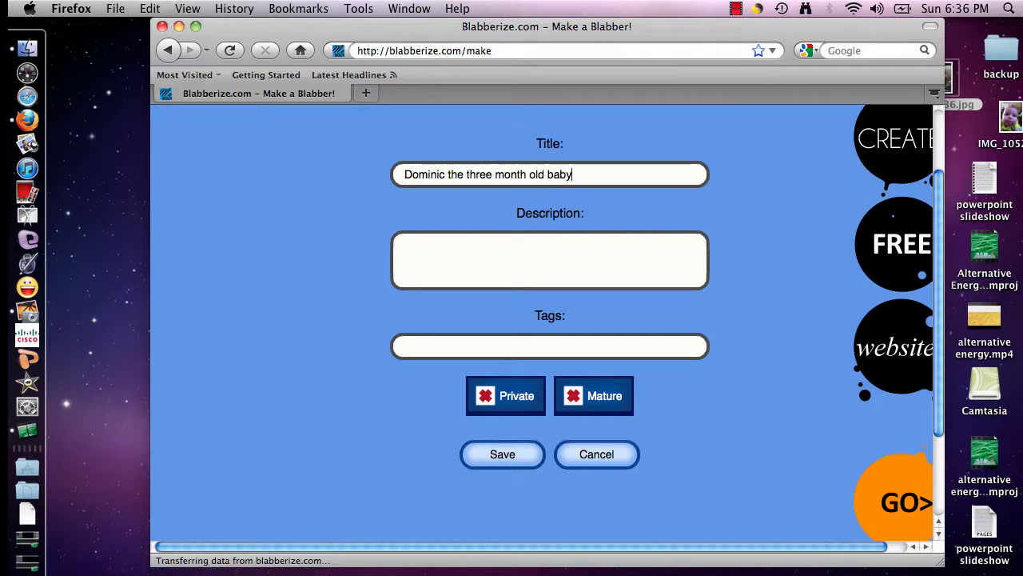
{"action": "type", "text": "Dominic speaking for everyone"}
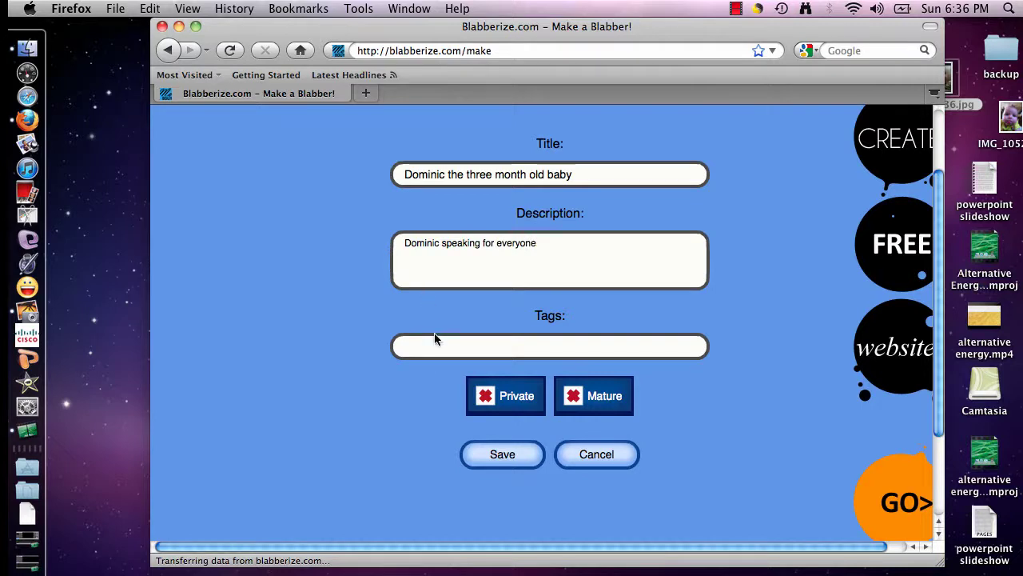
{"action": "key", "text": "Tab"}
{"action": "type", "text": "Baby, Dominic, three month o"}
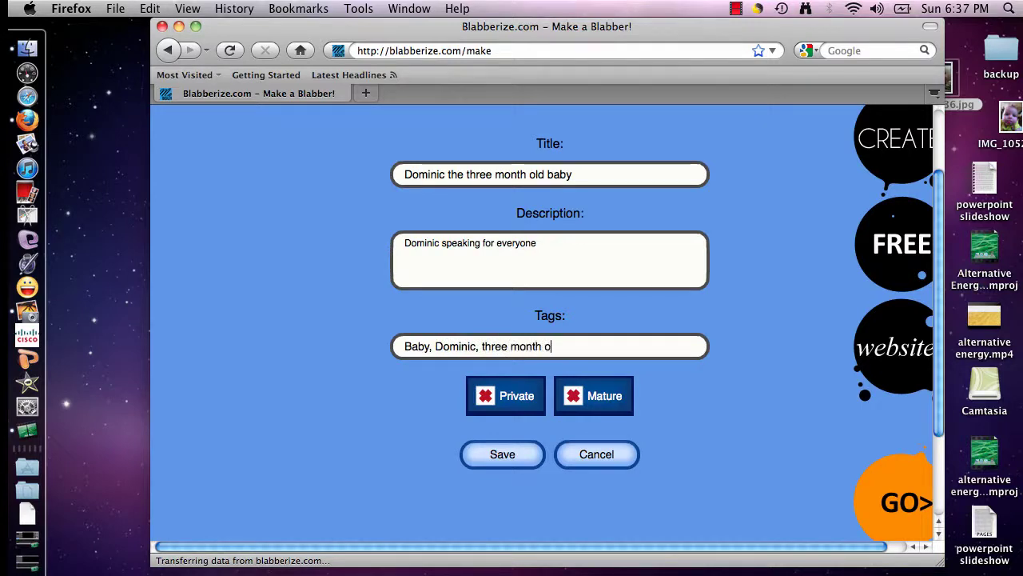
{"action": "type", "text": "ld"}
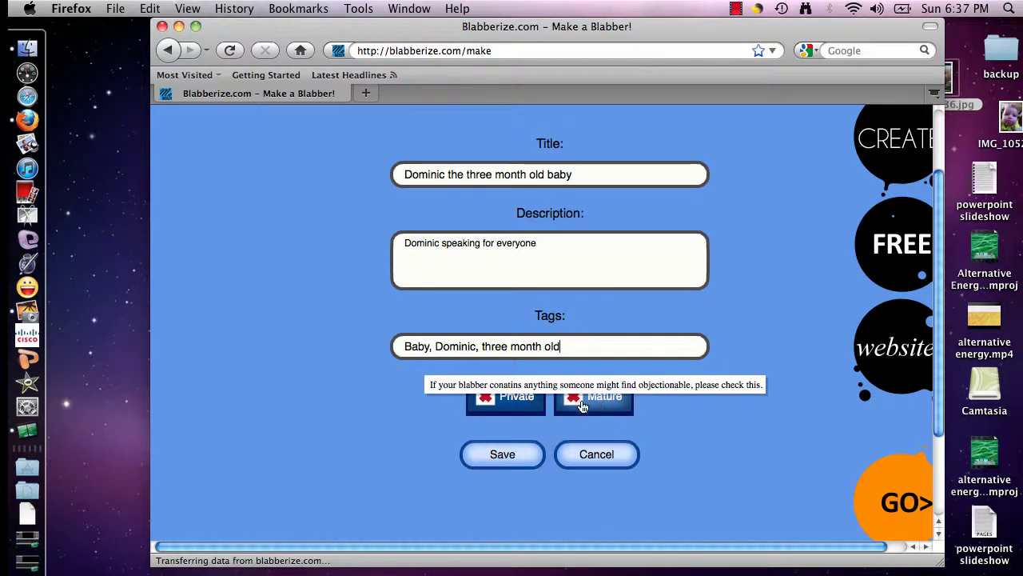
{"action": "left_click", "coordinate": [500, 412]}
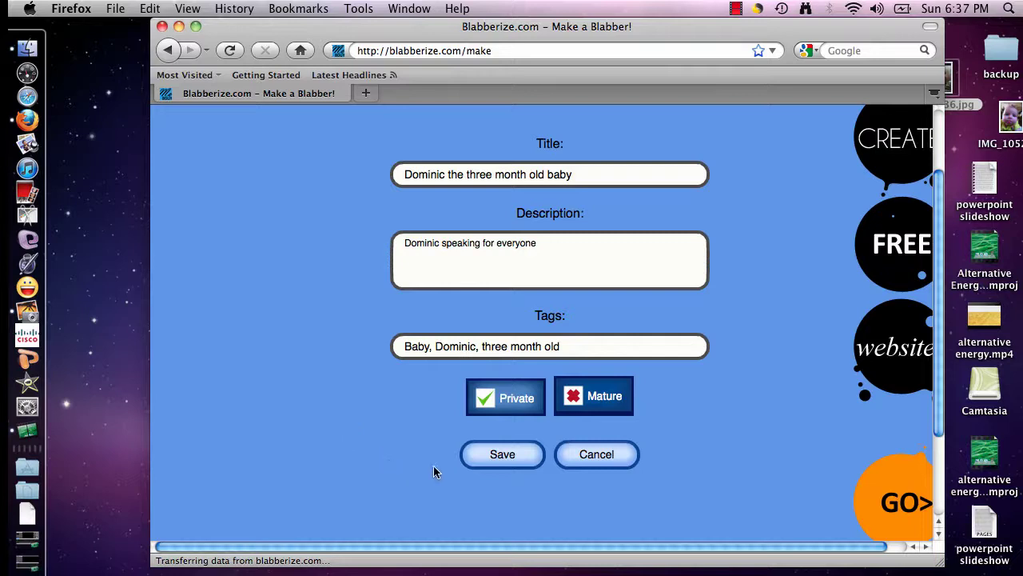
Step: Save the private blabber, review its viewing page, then go to My Stuff
{"action": "left_click", "coordinate": [493, 455]}
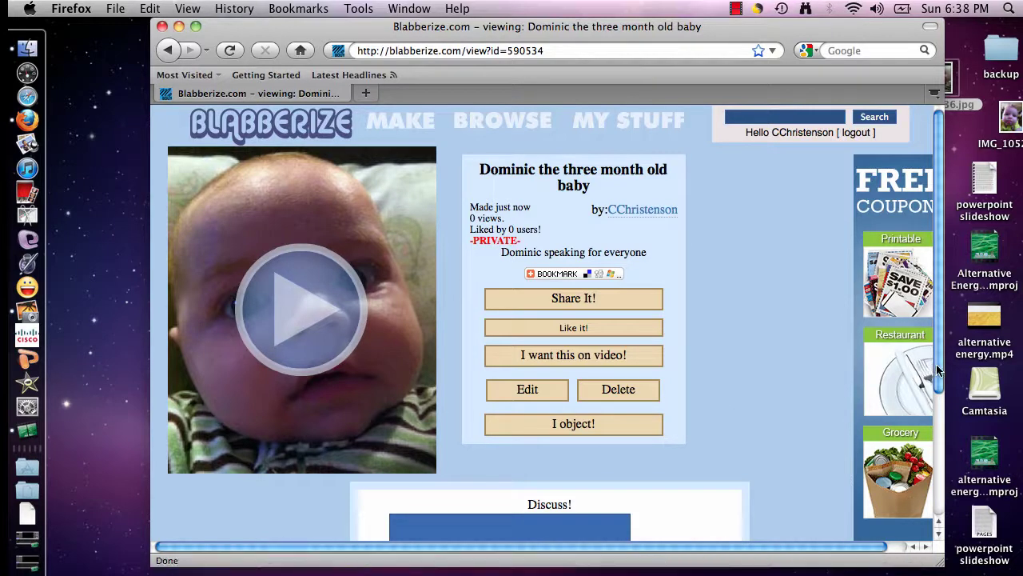
{"action": "left_click_drag", "start_coordinate": [939, 370], "coordinate": [939, 428]}
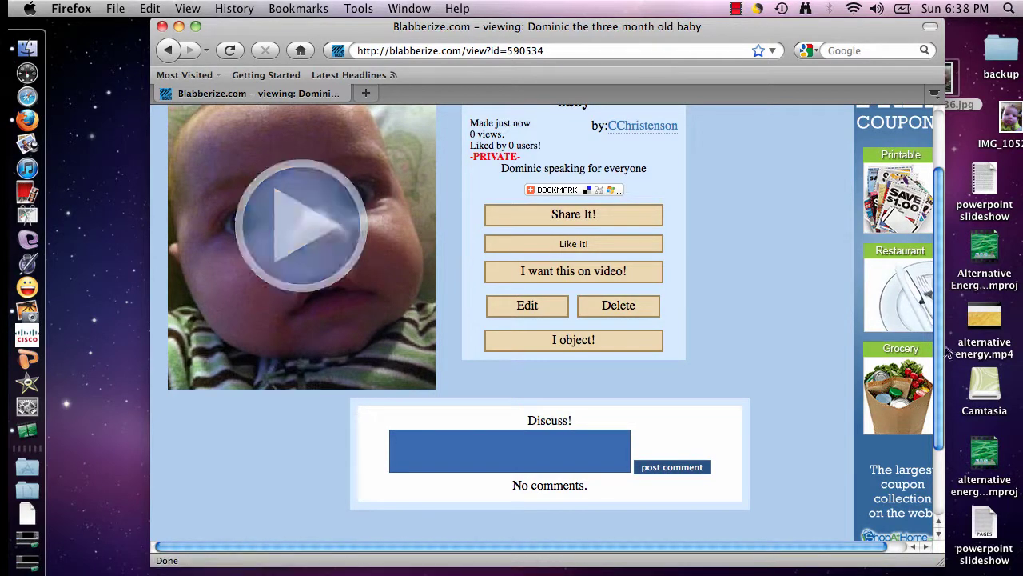
{"action": "scroll", "coordinate": [941, 362], "scroll_direction": "down", "scroll_amount": 3}
{"action": "scroll", "coordinate": [920, 304], "scroll_direction": "up", "scroll_amount": 5}
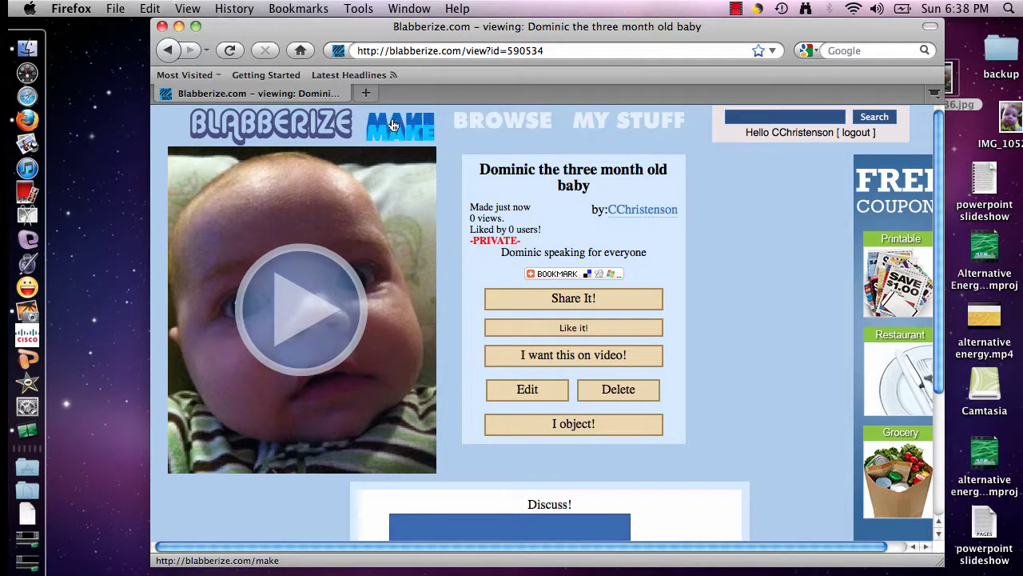
{"action": "left_click", "coordinate": [620, 121]}
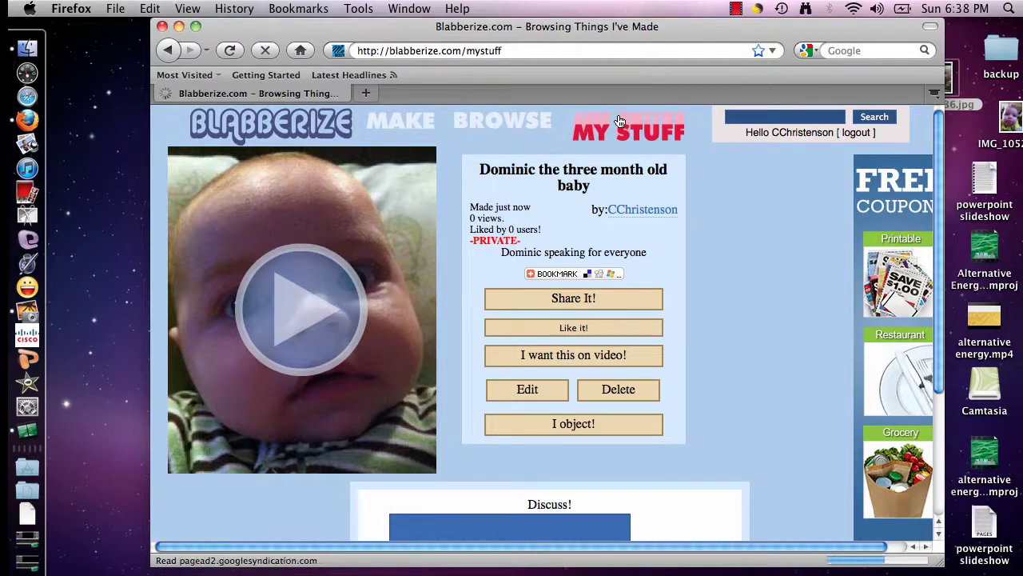